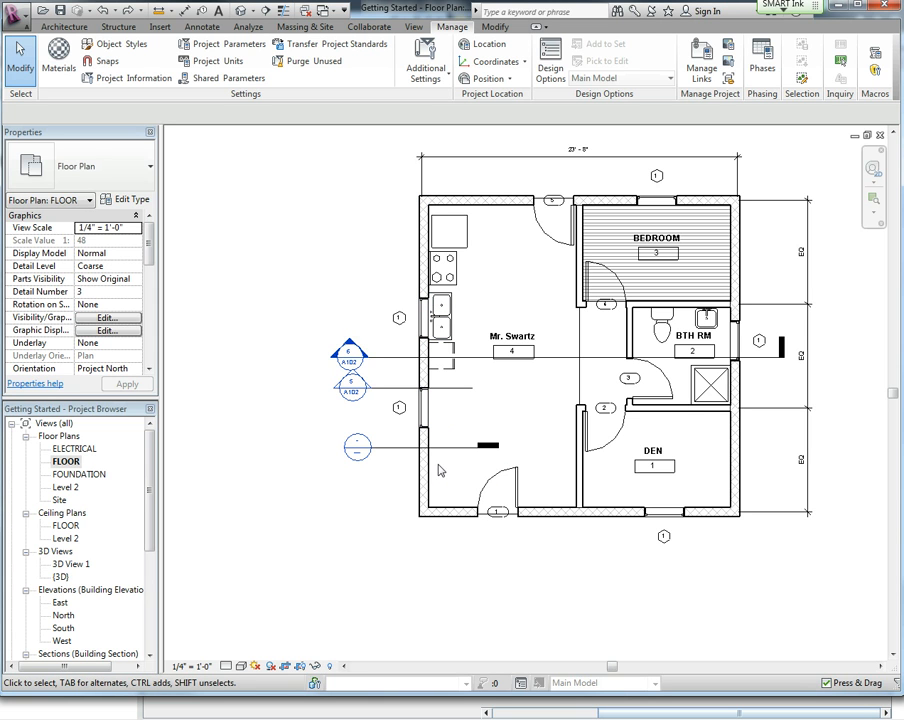
Split the left exterior wall of the Mr. Swartz room a short distance above its lower corner.
click(65, 28)
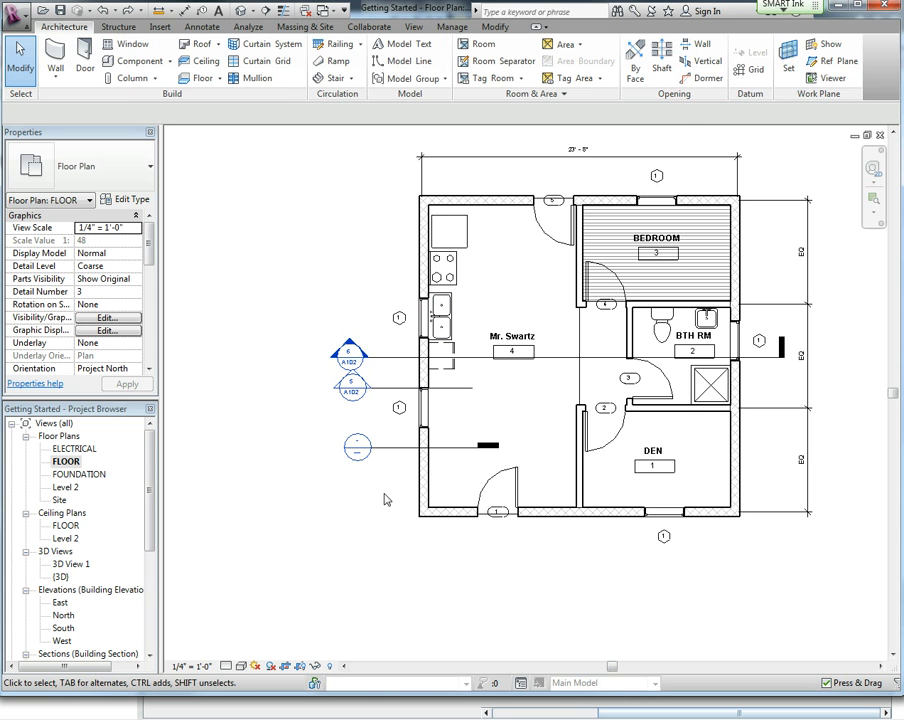
click(428, 478)
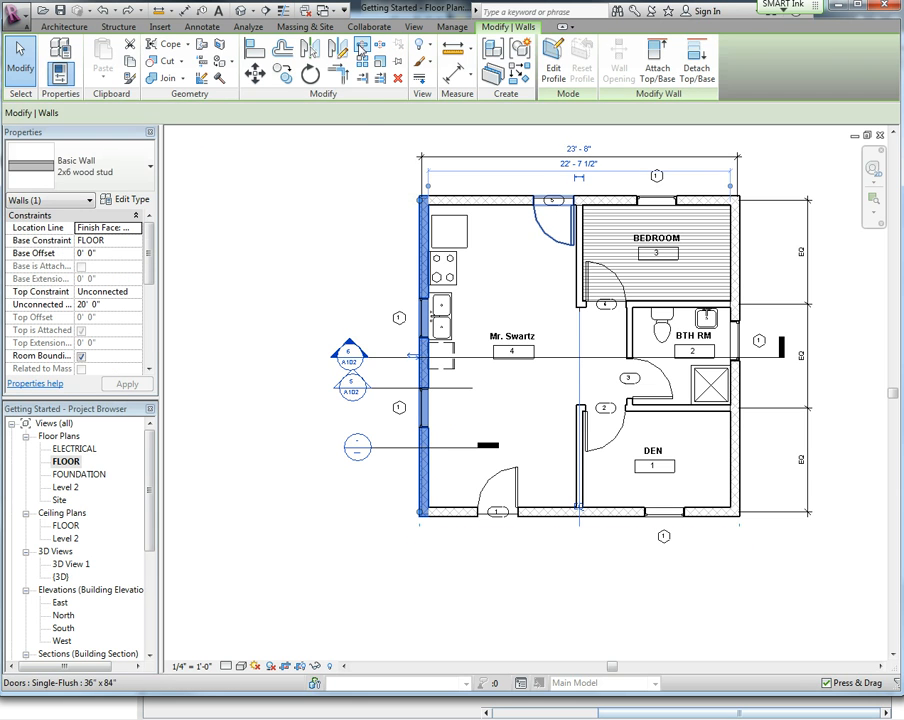
key(s)
key(l)
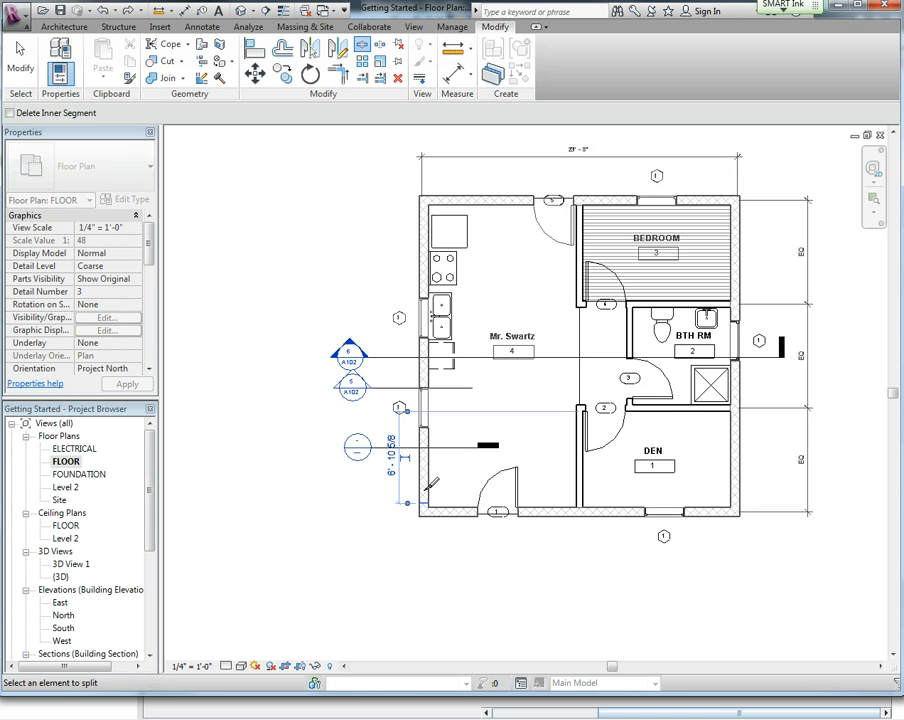
click(424, 433)
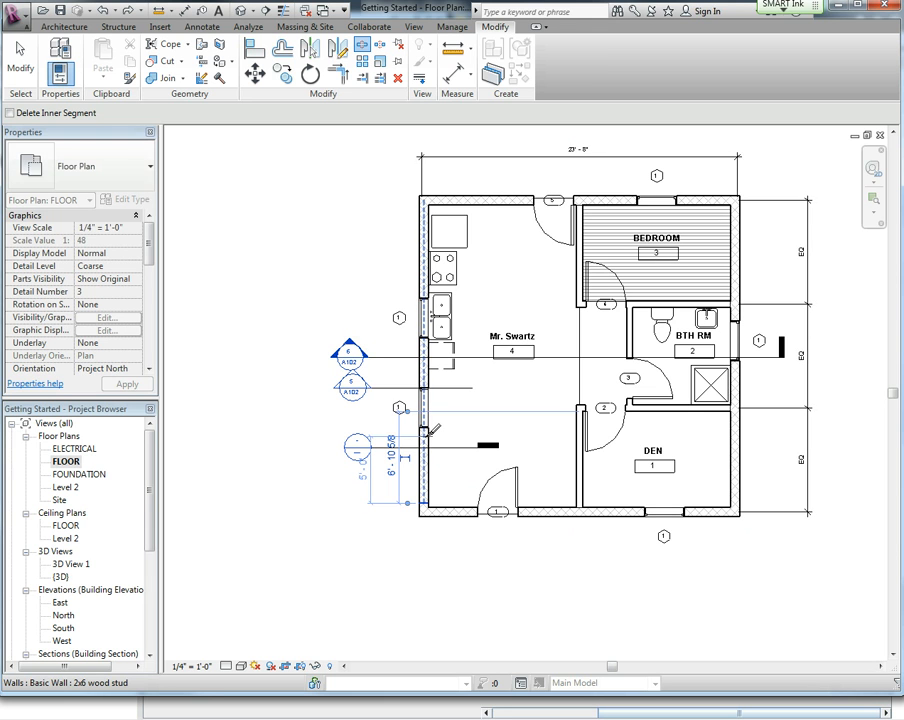
click(22, 62)
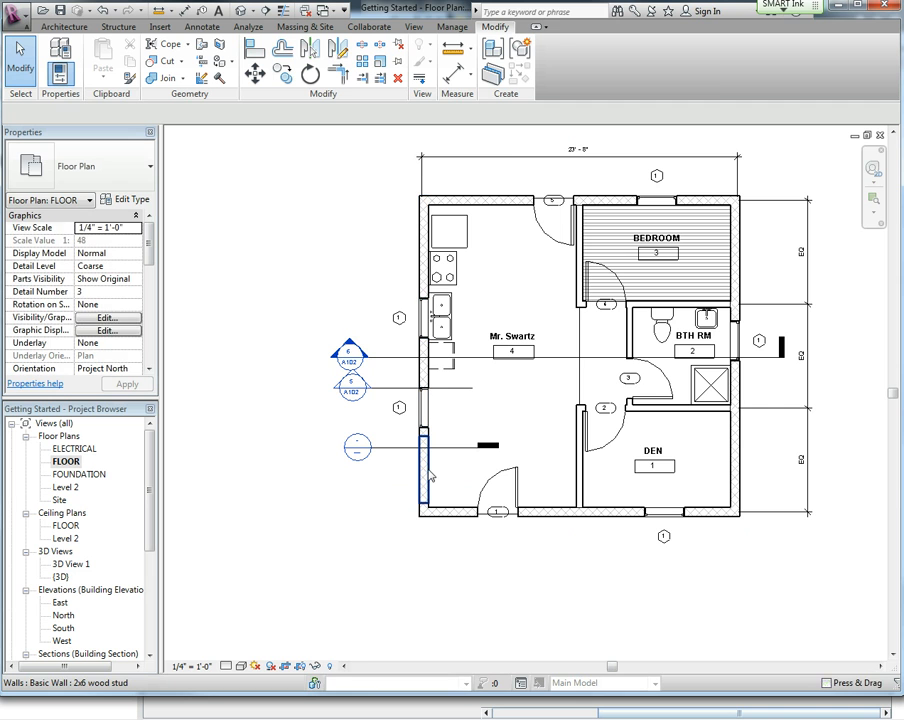
Delete the lower segment of the split wall and dismiss the room warning.
click(427, 478)
key(Delete)
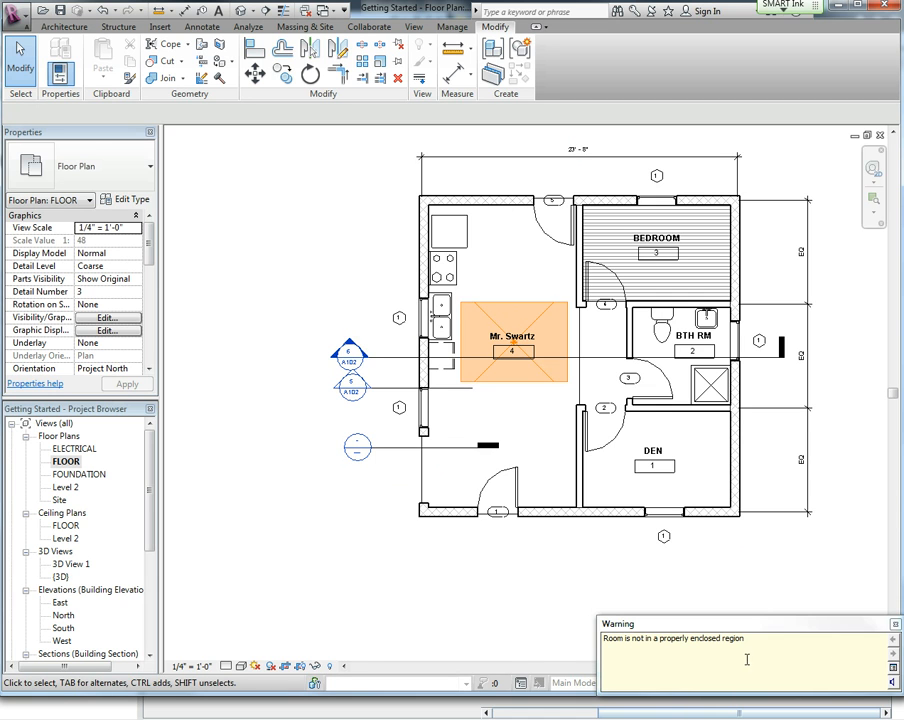
click(895, 627)
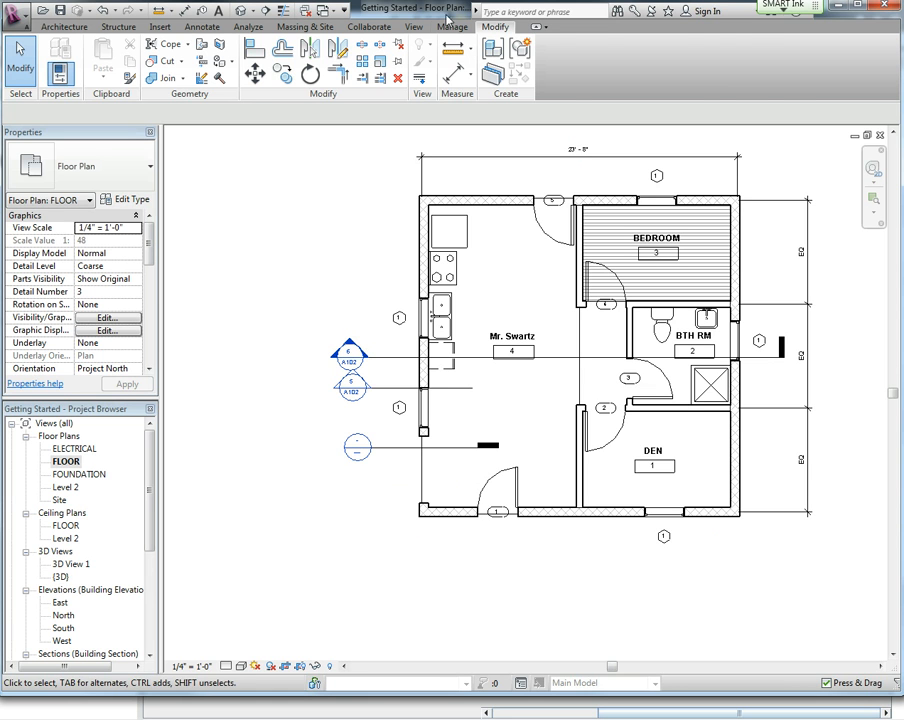
Create a new design option set and add a second option to it.
click(452, 28)
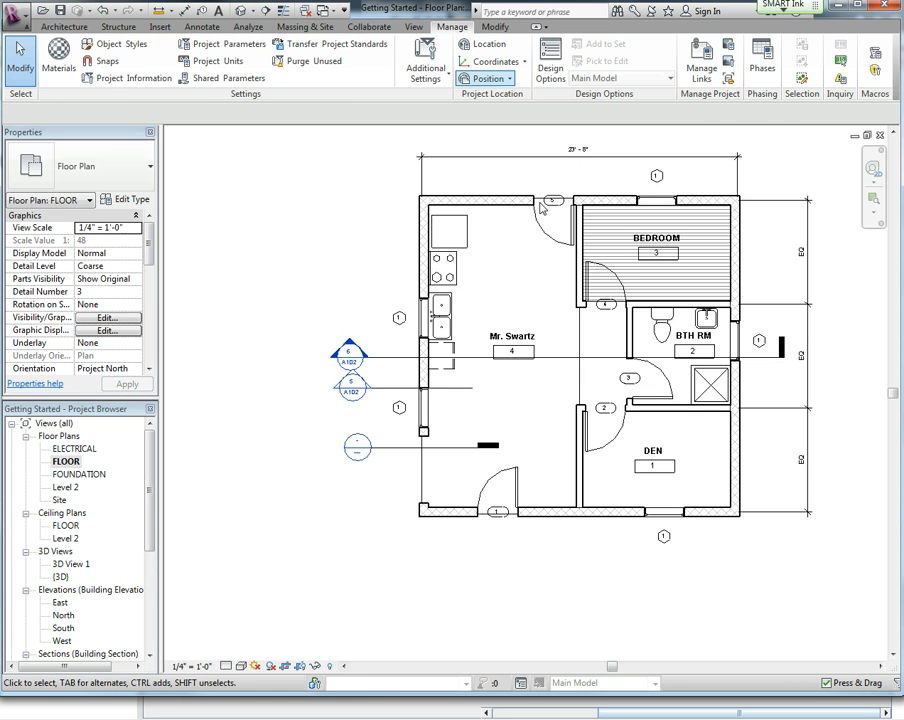
click(548, 70)
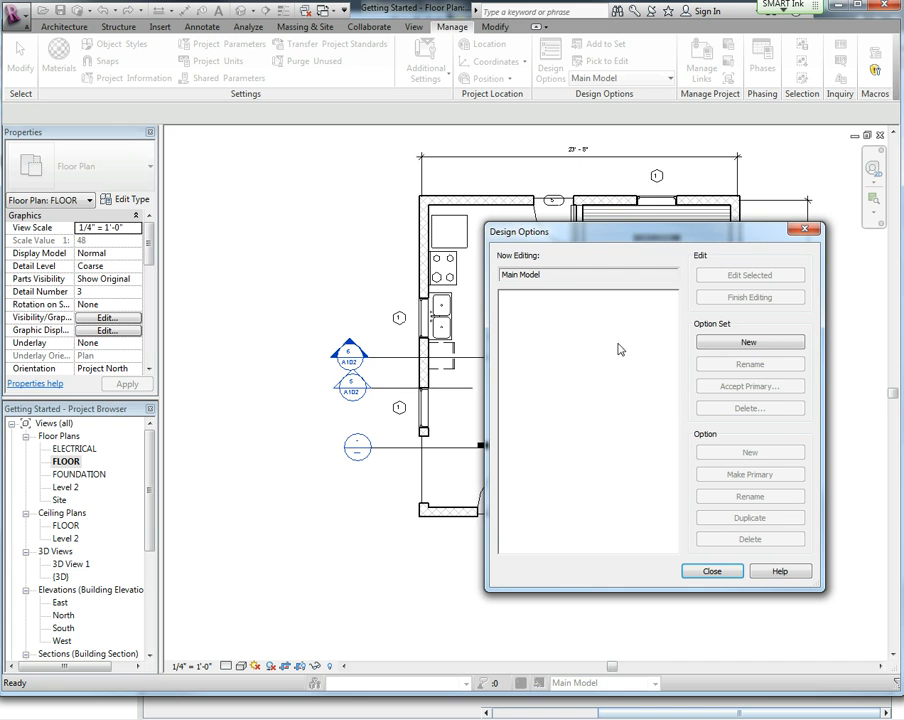
click(744, 344)
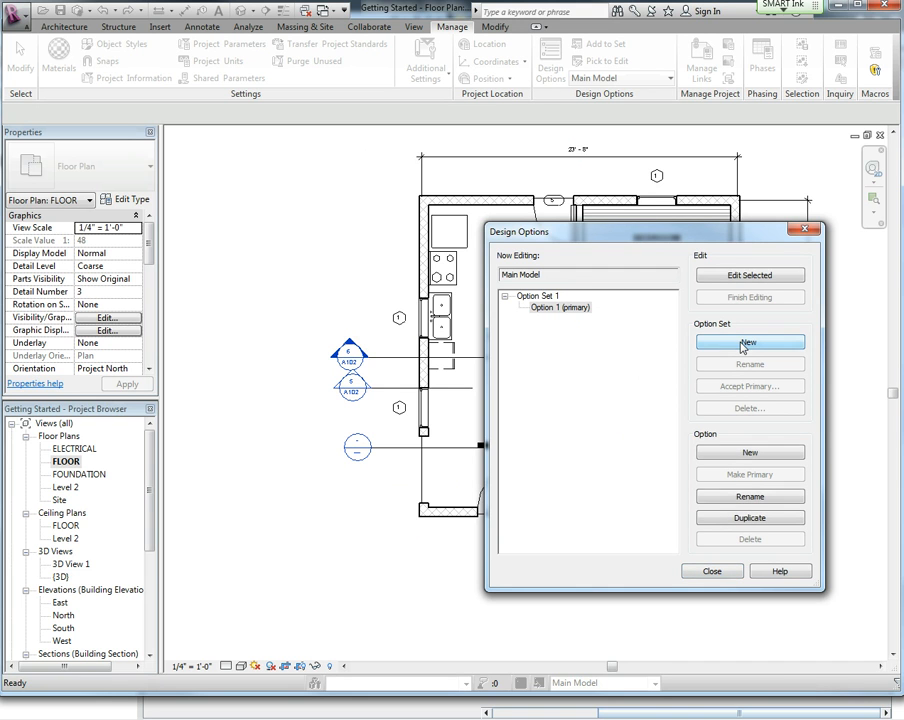
click(748, 455)
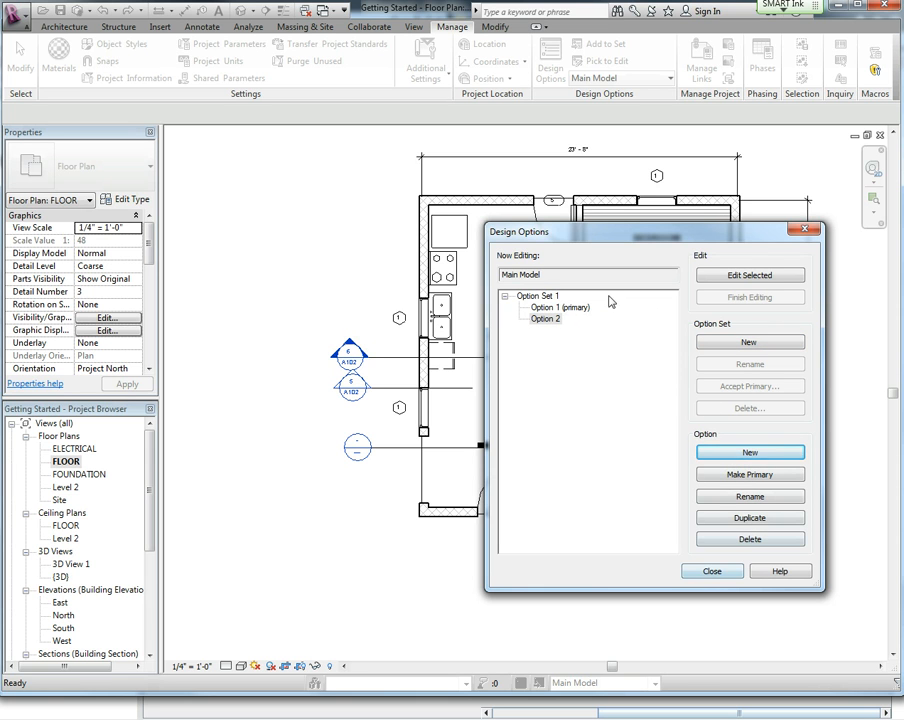
Start editing Option 1 (primary) of the option set and close Design Options.
click(558, 308)
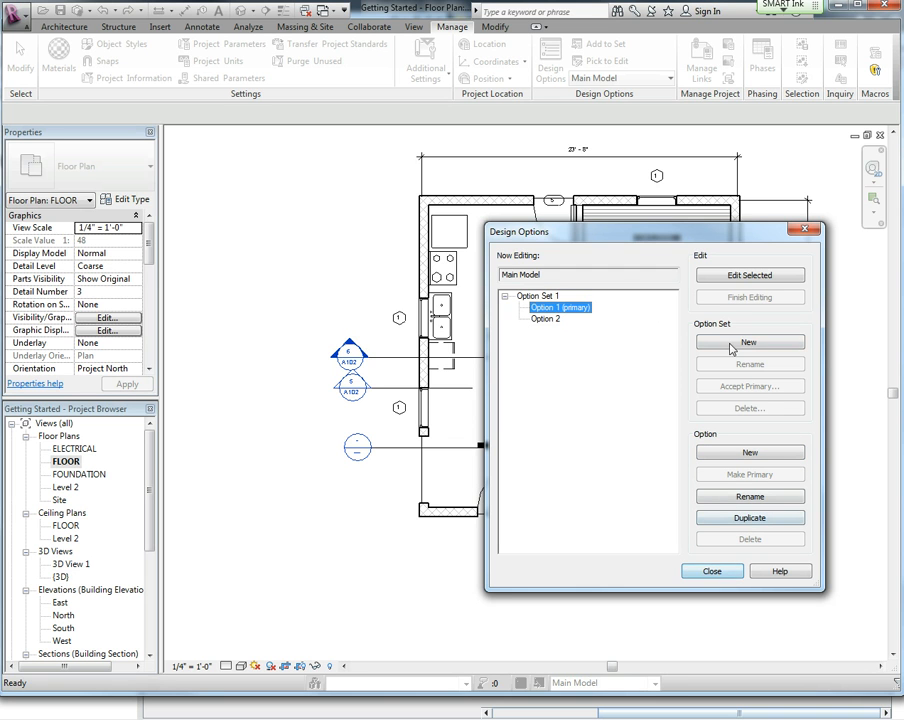
click(744, 276)
click(707, 579)
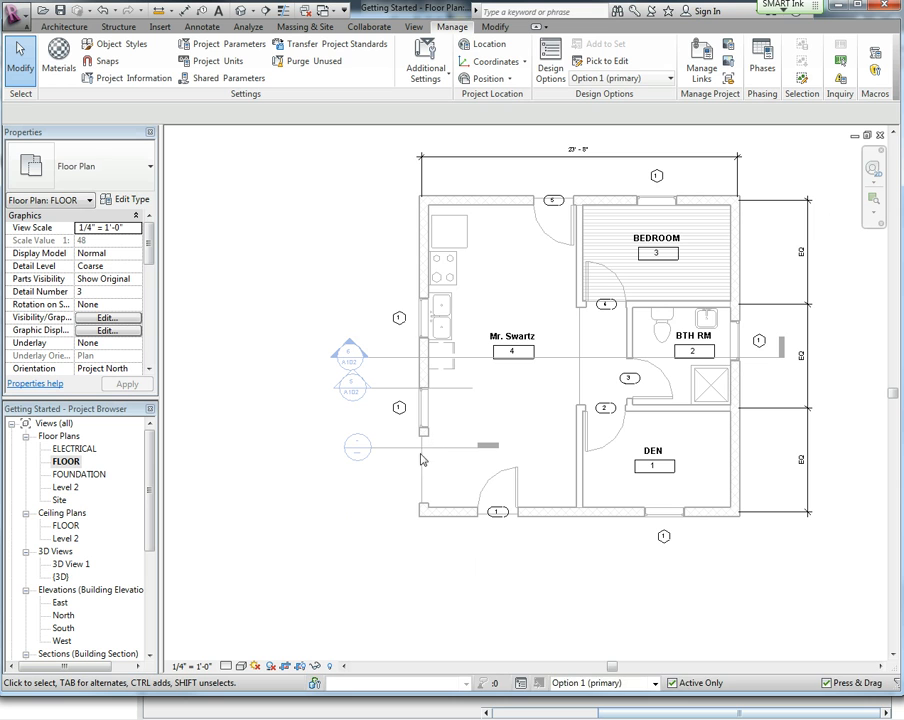
Draw a 2x6 wood stud wall about 4'-8" long closing the gap in the left exterior wall.
click(63, 27)
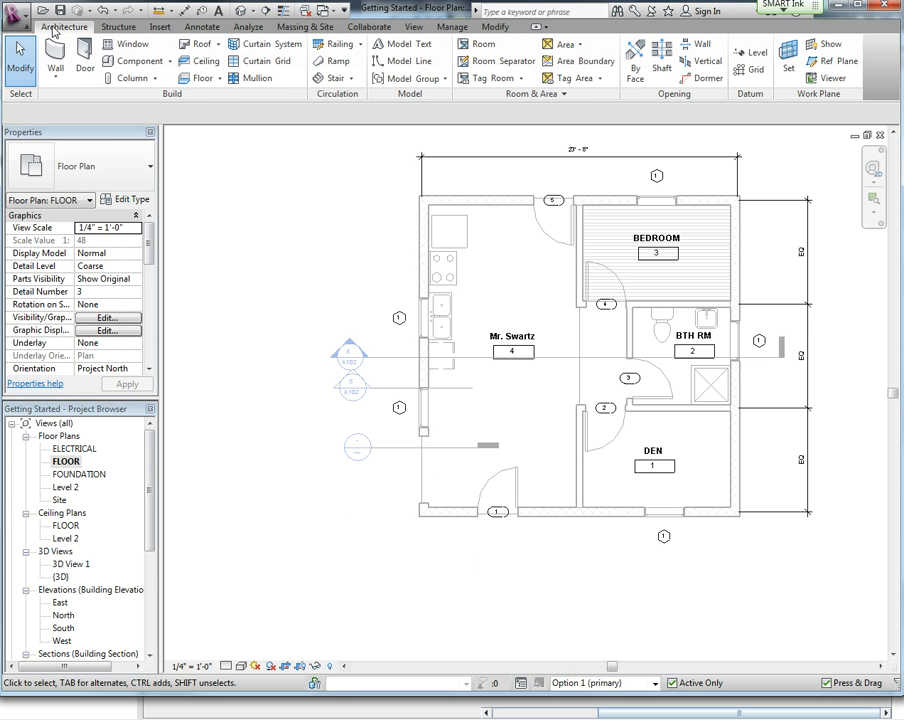
click(56, 50)
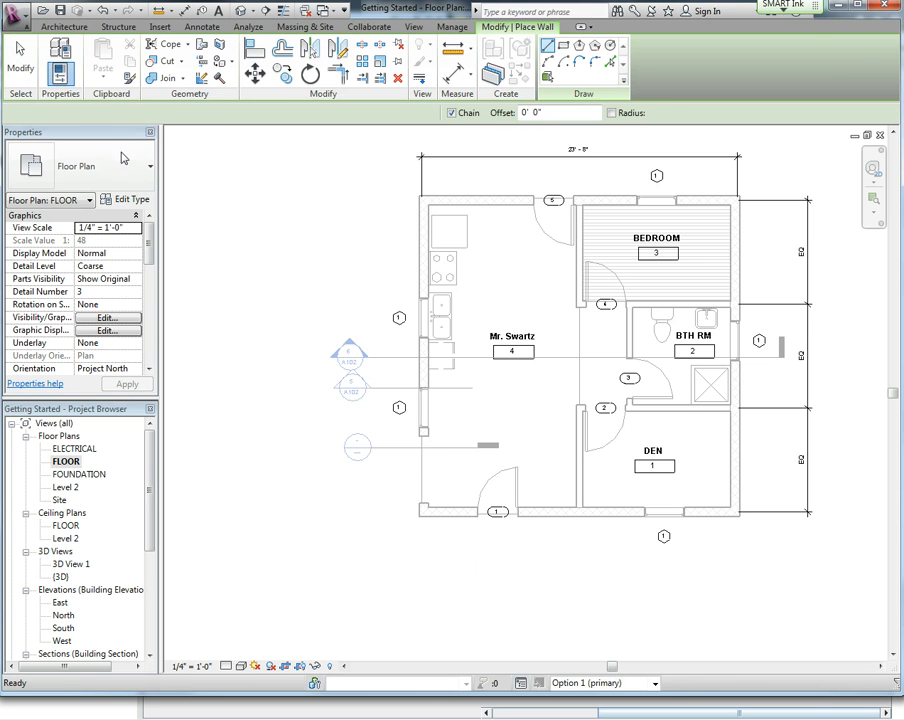
click(148, 175)
scroll(176, 242, up, 3)
scroll(176, 242, up, 2)
click(100, 220)
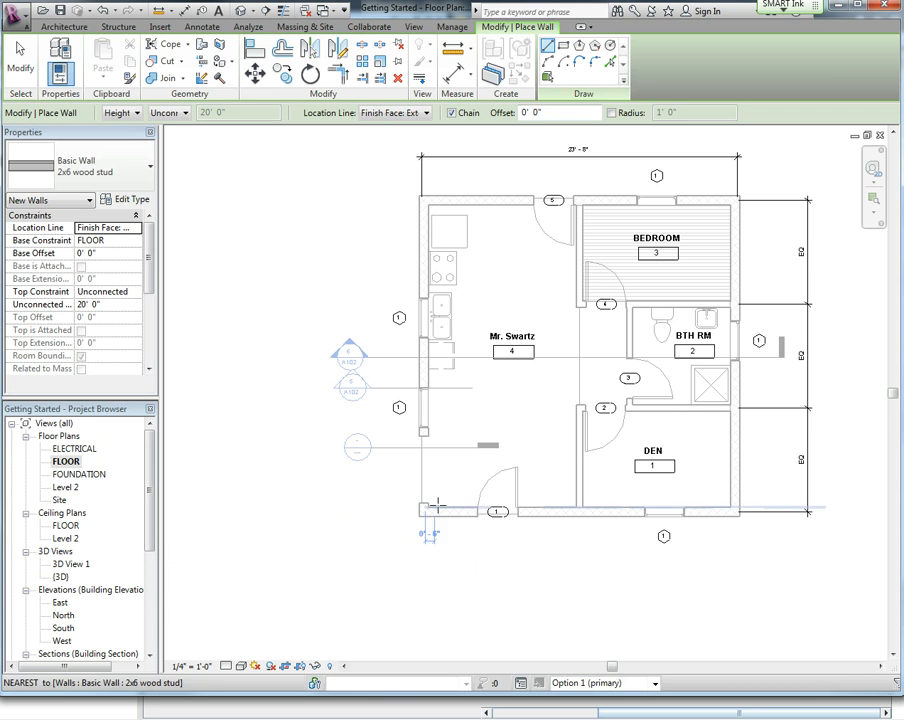
scroll(436, 505, up, 3)
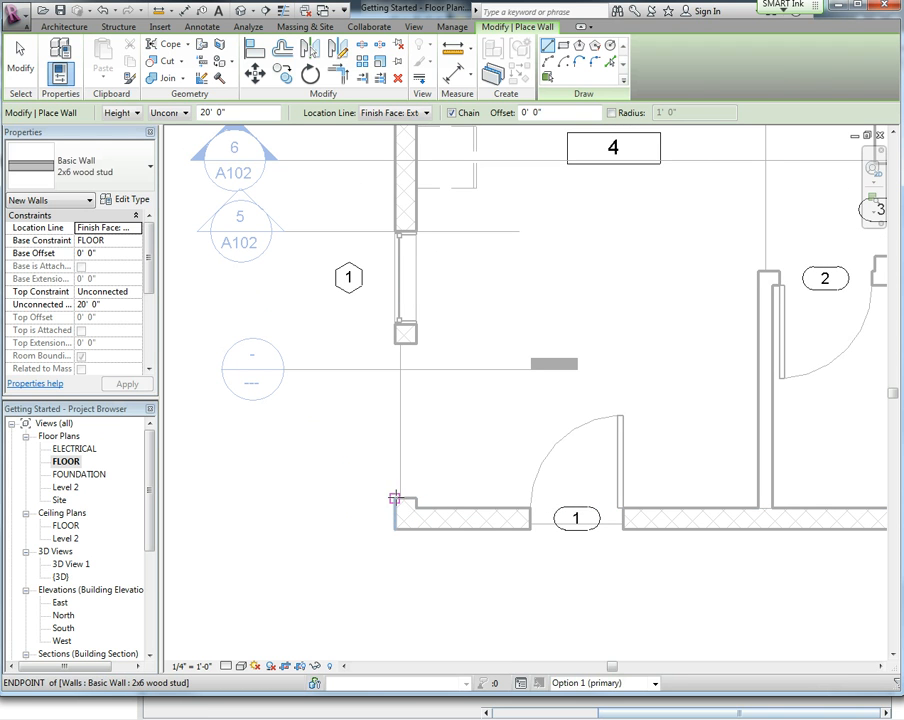
click(395, 497)
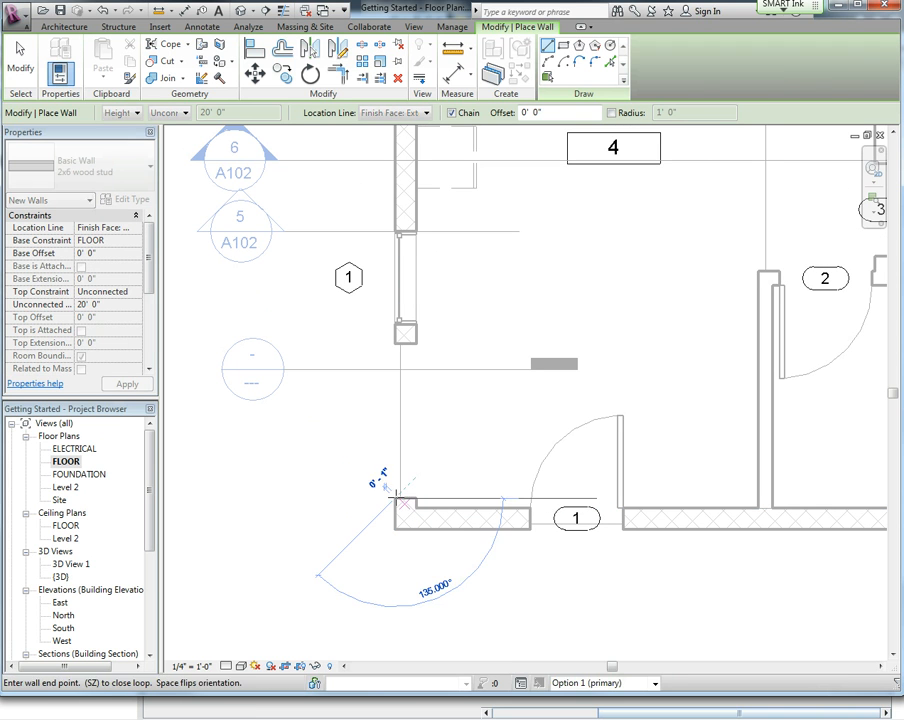
click(395, 343)
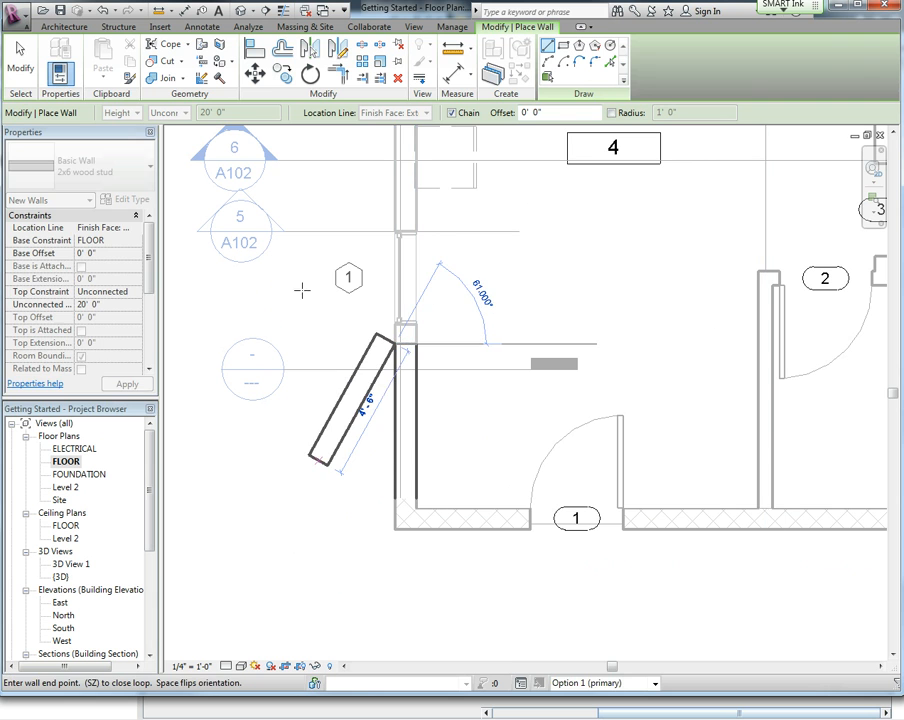
click(20, 62)
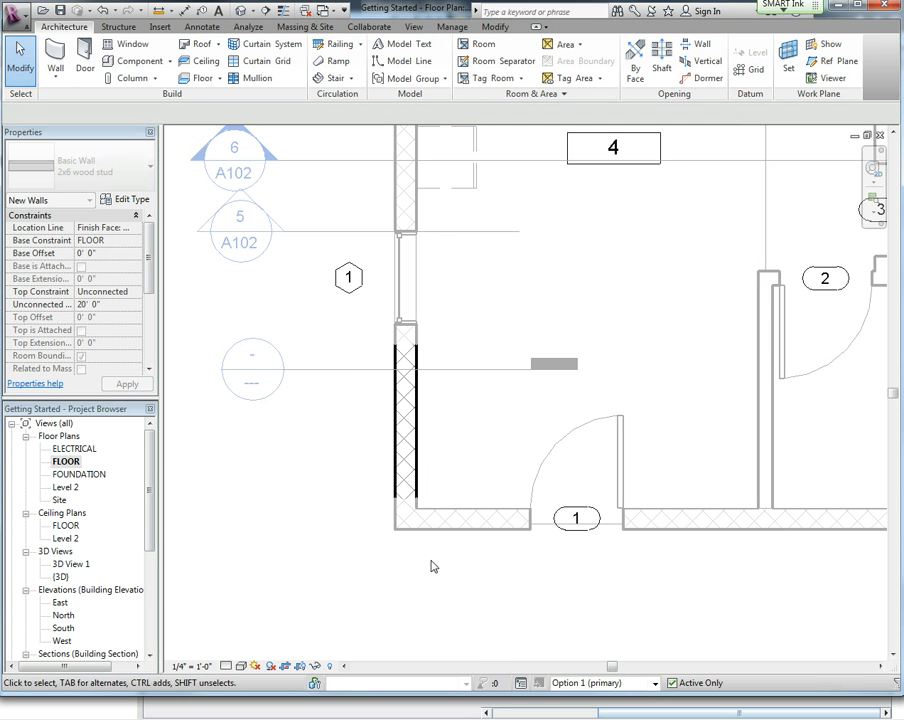
Finish editing Option 1 in Design Options.
click(452, 27)
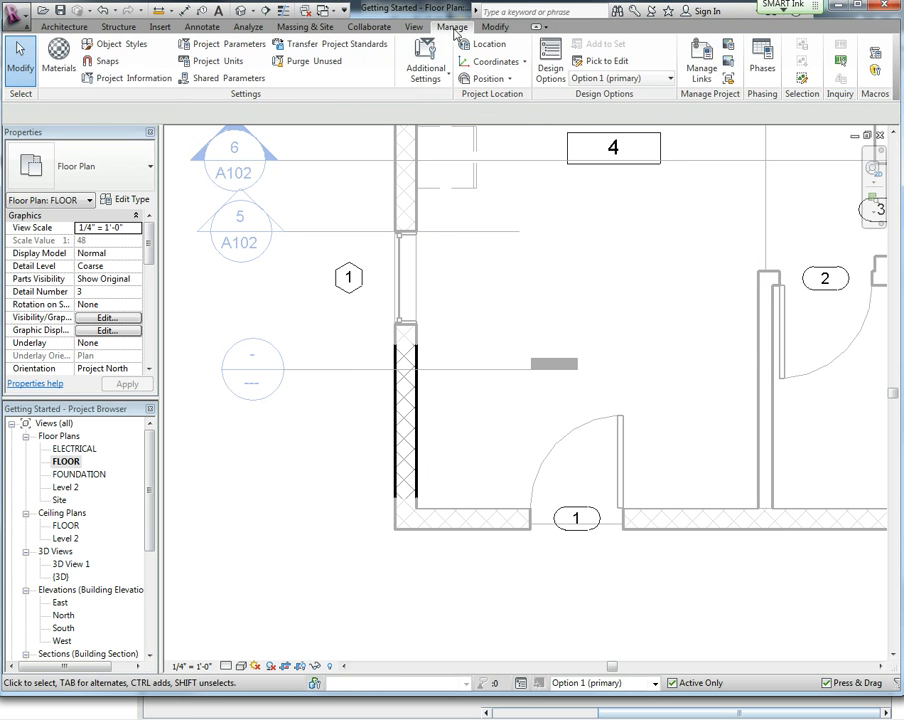
click(552, 62)
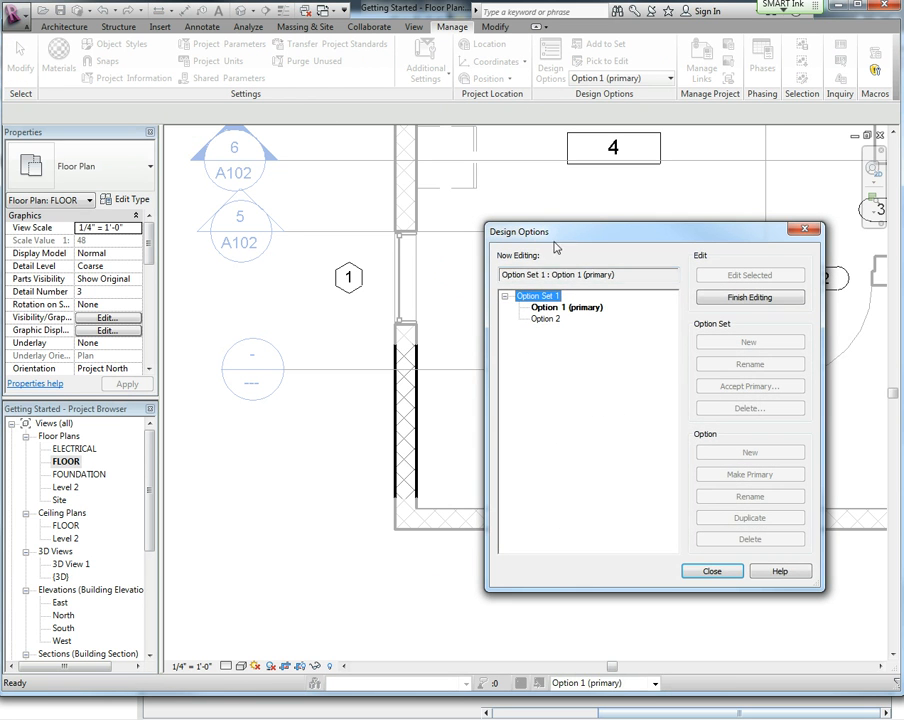
click(730, 299)
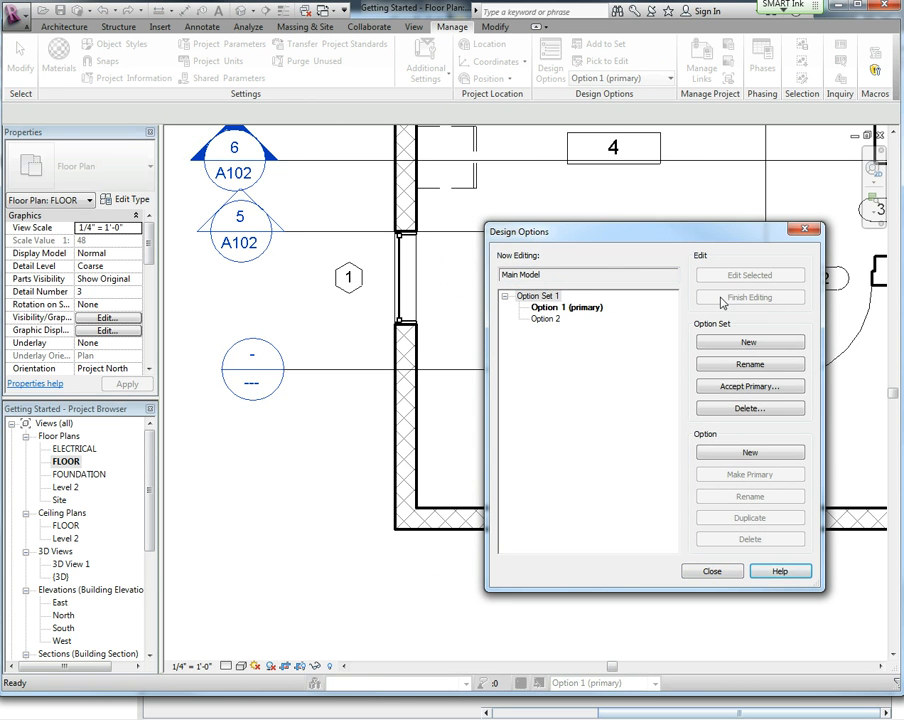
Switch to editing Option 2 of the option set and close Design Options.
click(546, 320)
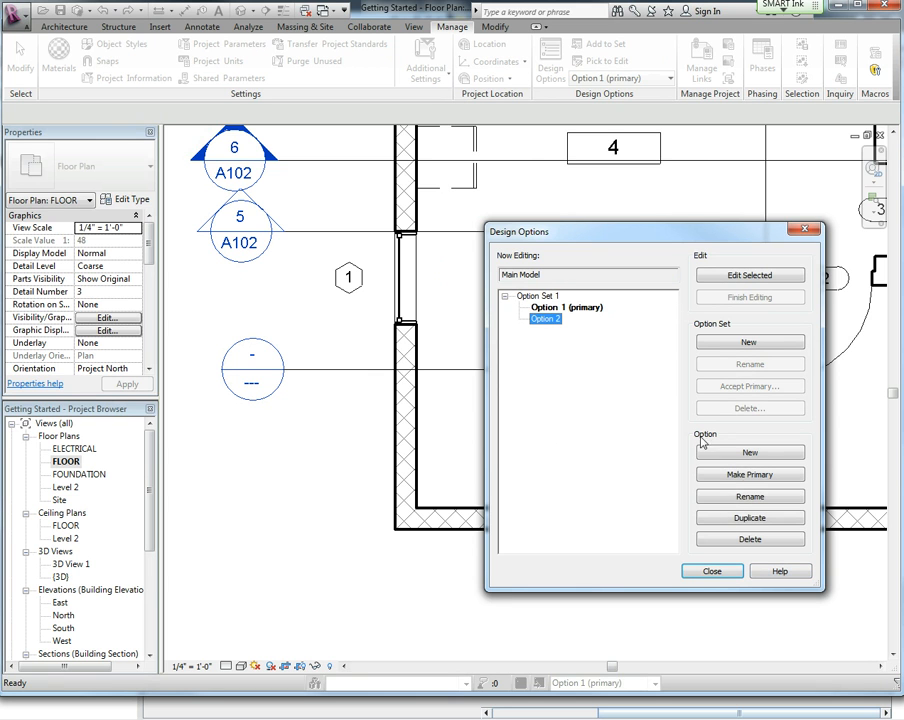
click(749, 275)
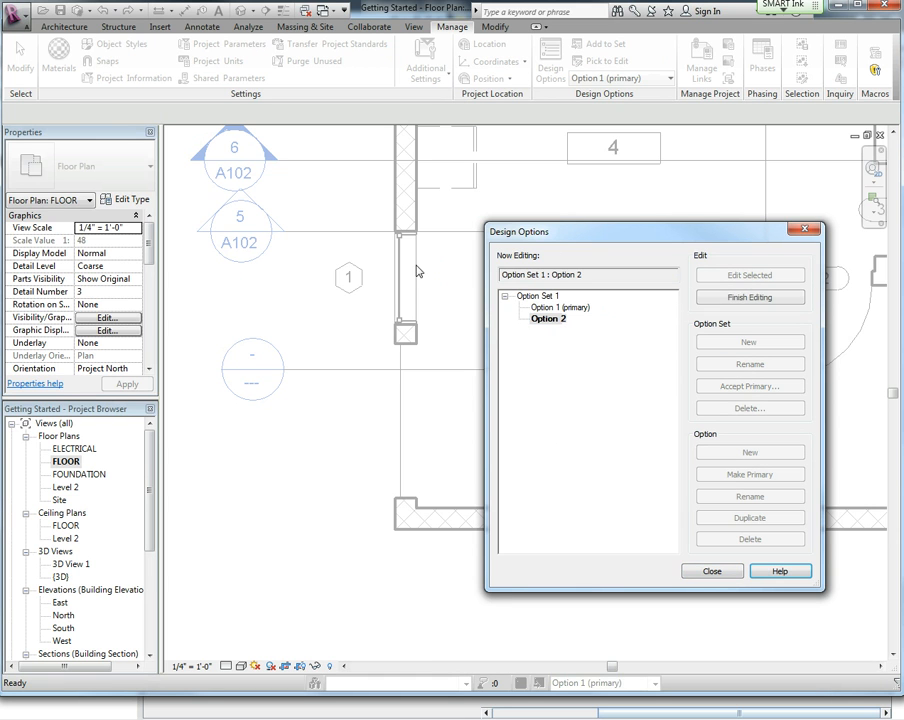
click(712, 570)
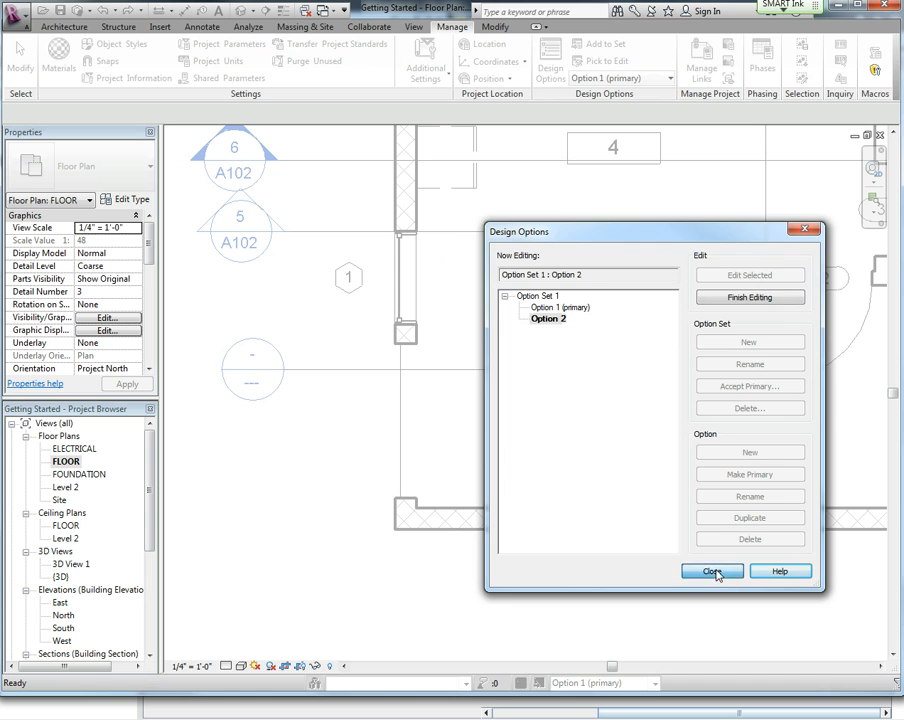
Draw a 2x6 wood stud wall about 5'-0" long in the same wall gap for Option 2.
click(63, 27)
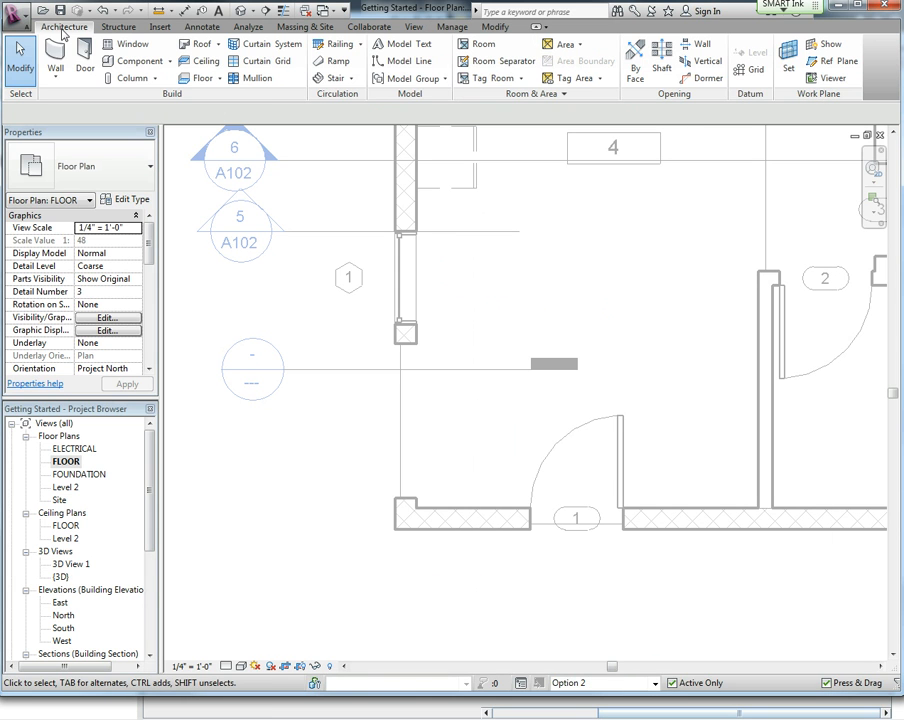
click(55, 52)
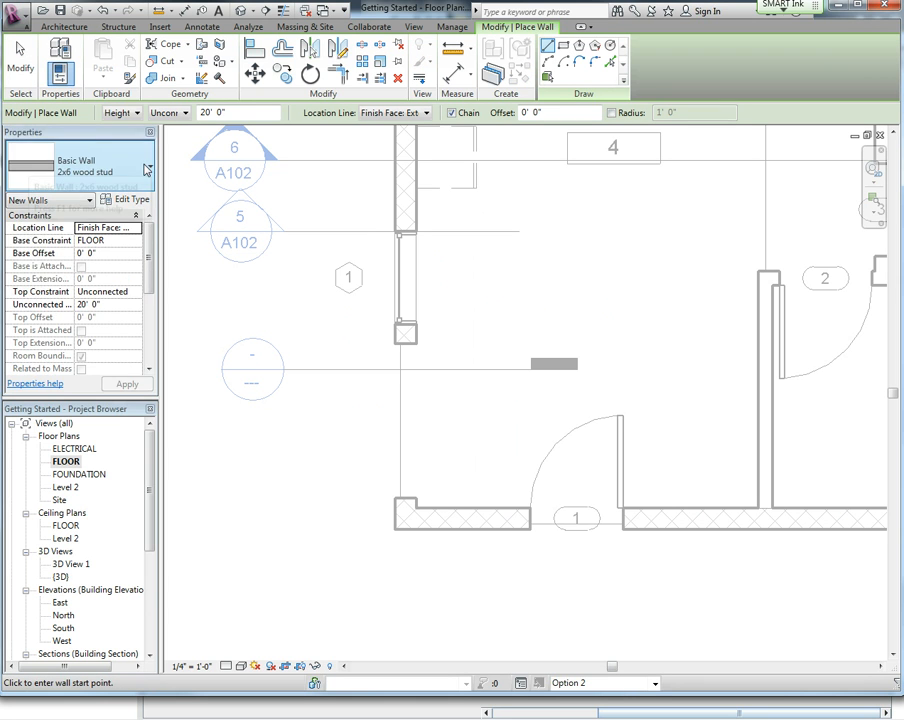
click(147, 170)
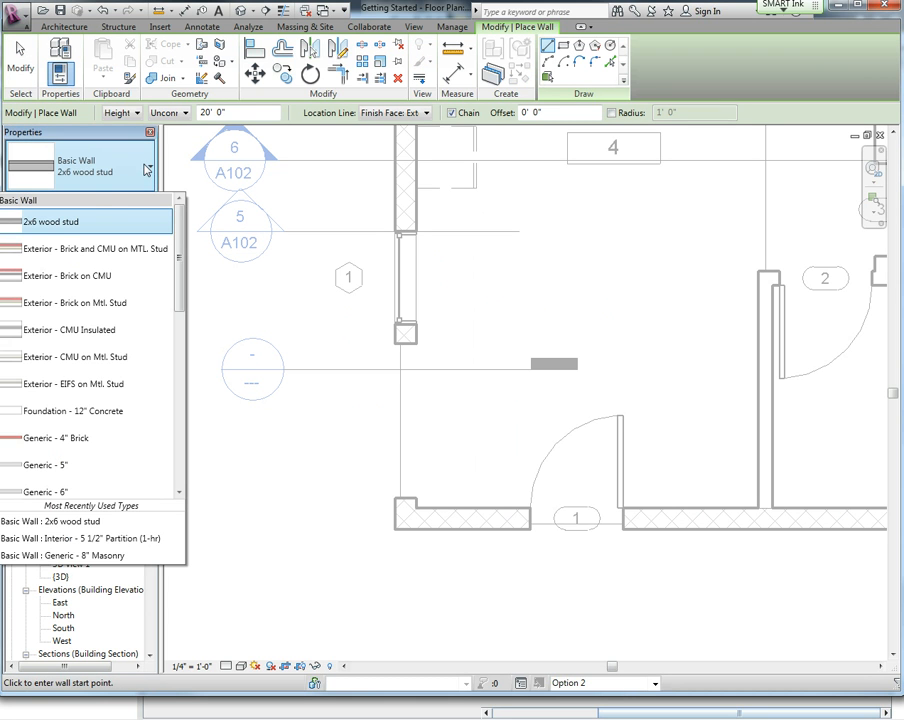
click(88, 214)
click(397, 497)
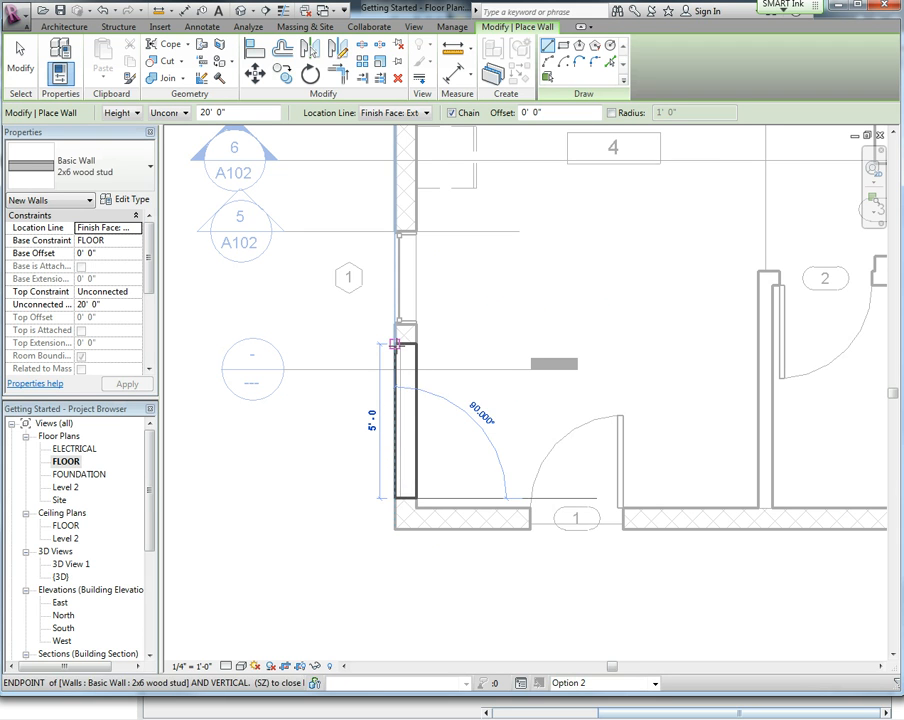
click(395, 343)
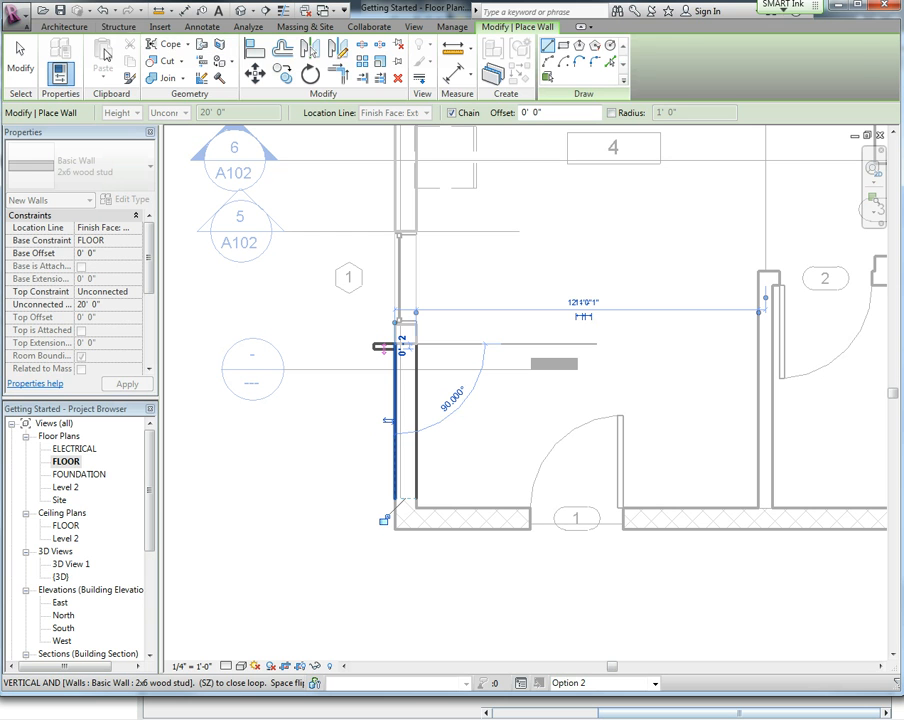
Place a Single-Flush 36" x 84" door in the new Option 2 wall, then try placing another in the main-model wall above.
click(63, 26)
click(85, 60)
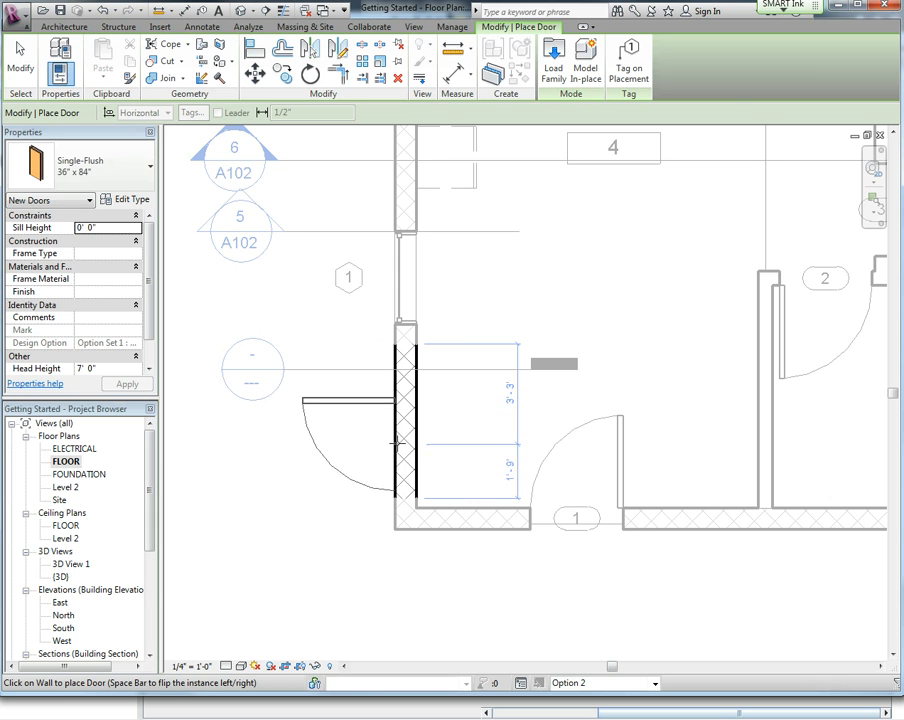
click(398, 438)
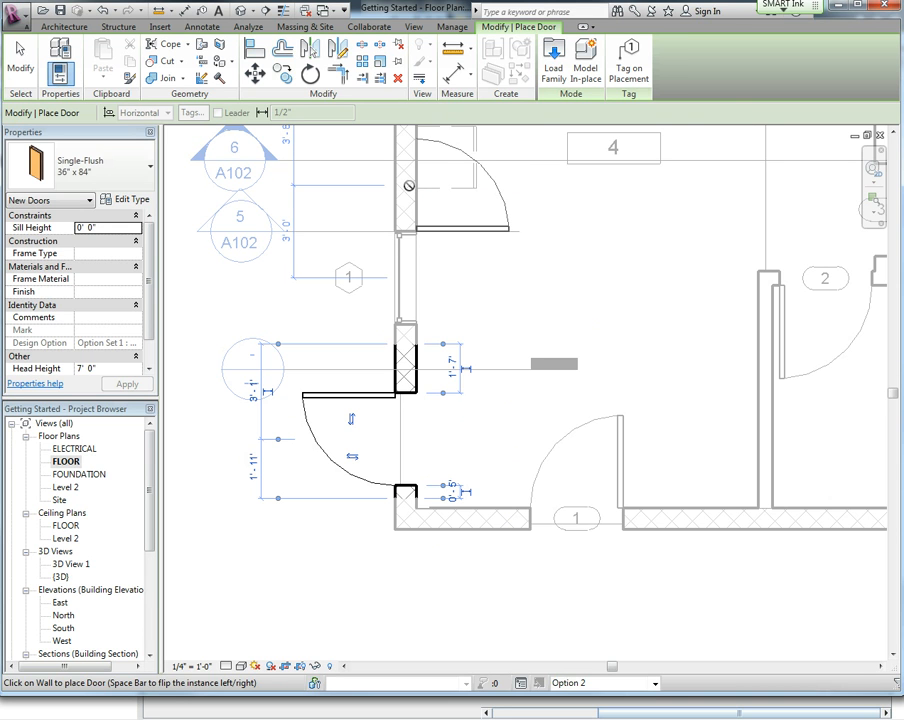
click(409, 185)
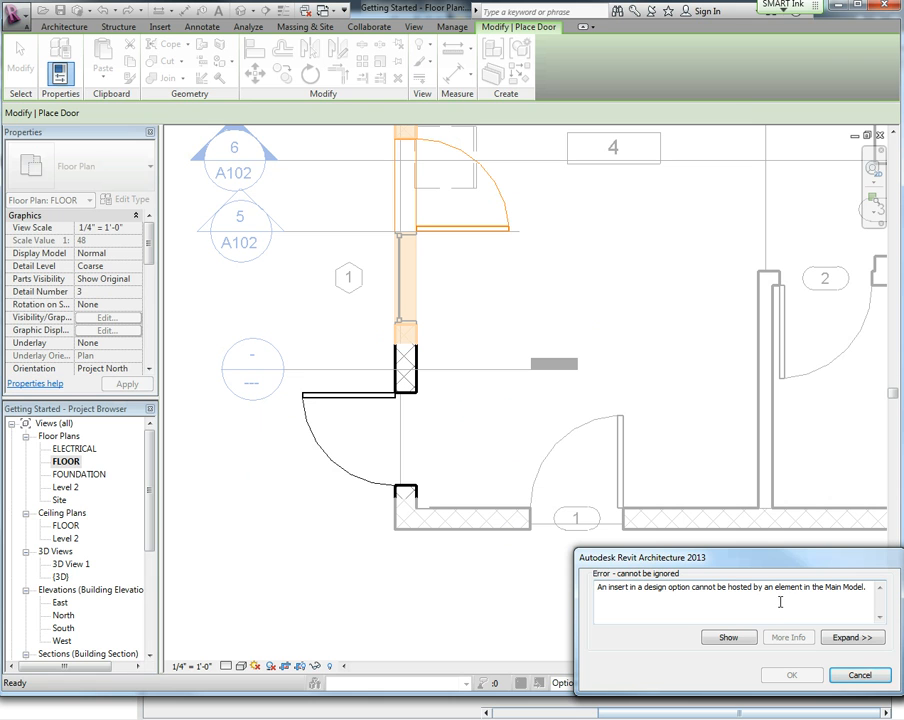
click(858, 677)
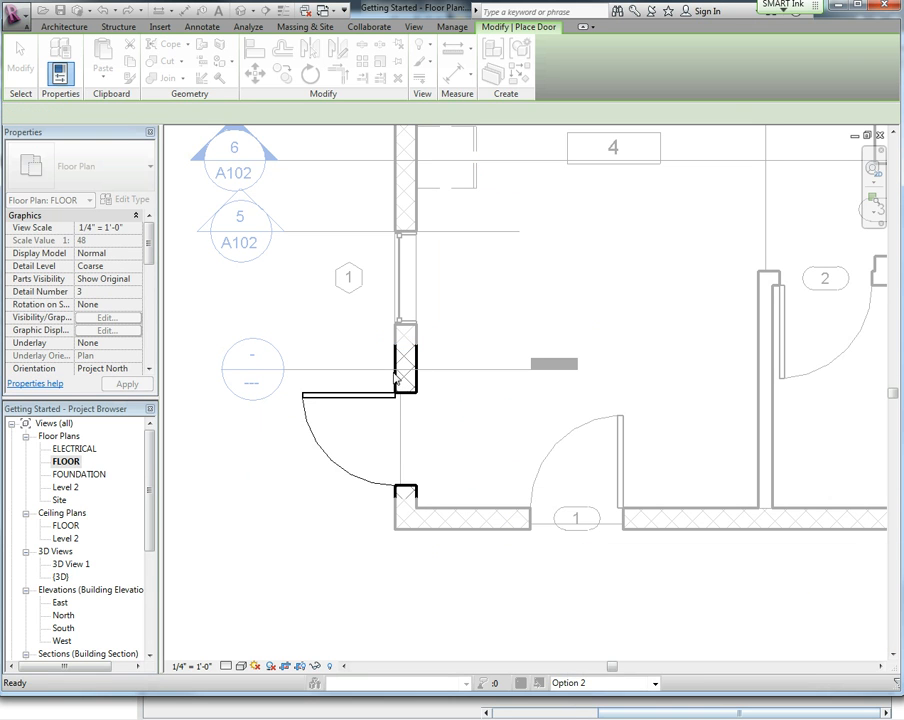
Flip the Option 2 door so it swings in the opposite direction.
key(Escape)
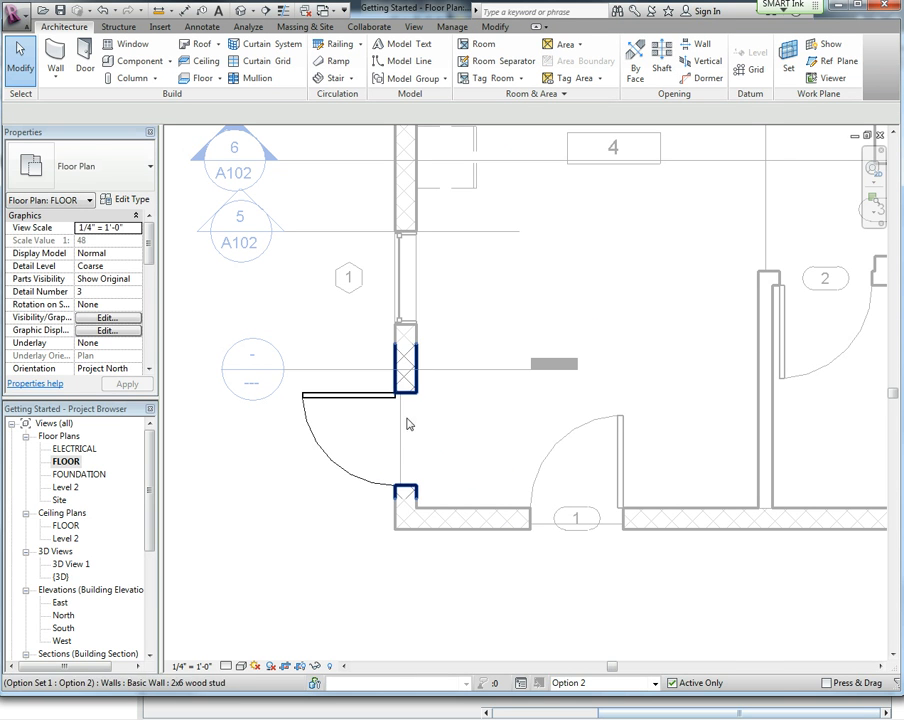
click(388, 401)
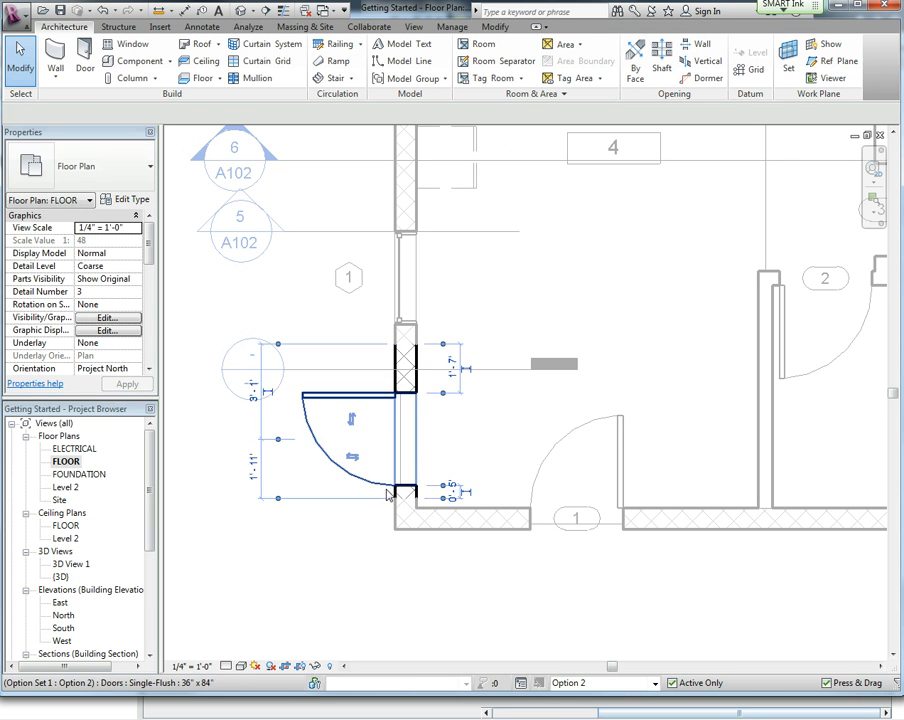
click(352, 422)
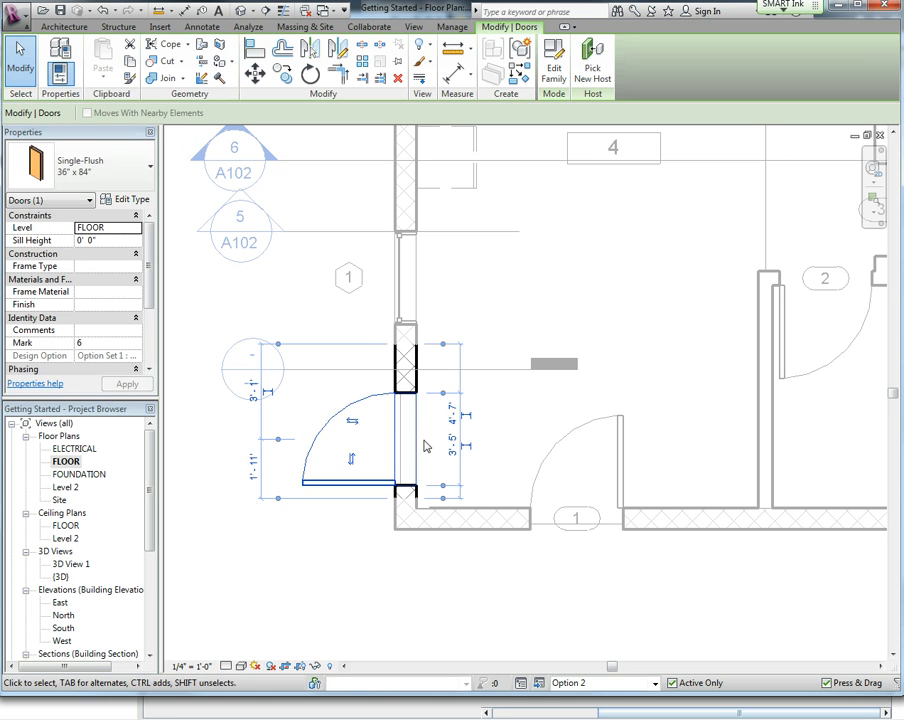
Draw a chain of 2x6 wood stud walls enclosing a room west of the door: about 11'-6" west, 11'-0" north, then east to the exterior wall.
scroll(378, 430, down, 5)
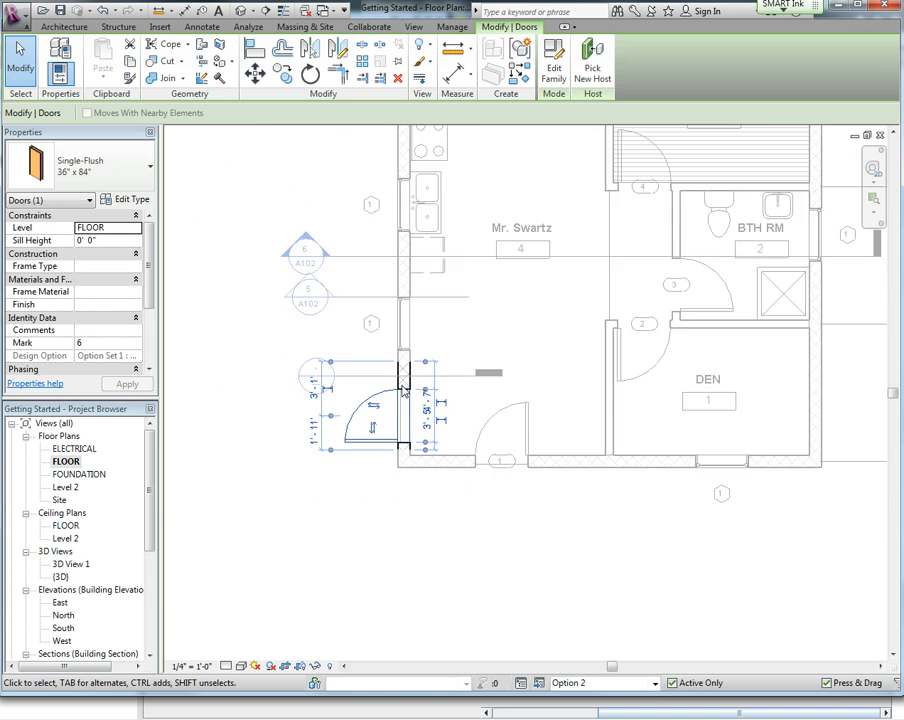
middle_drag(486, 336, 501, 428)
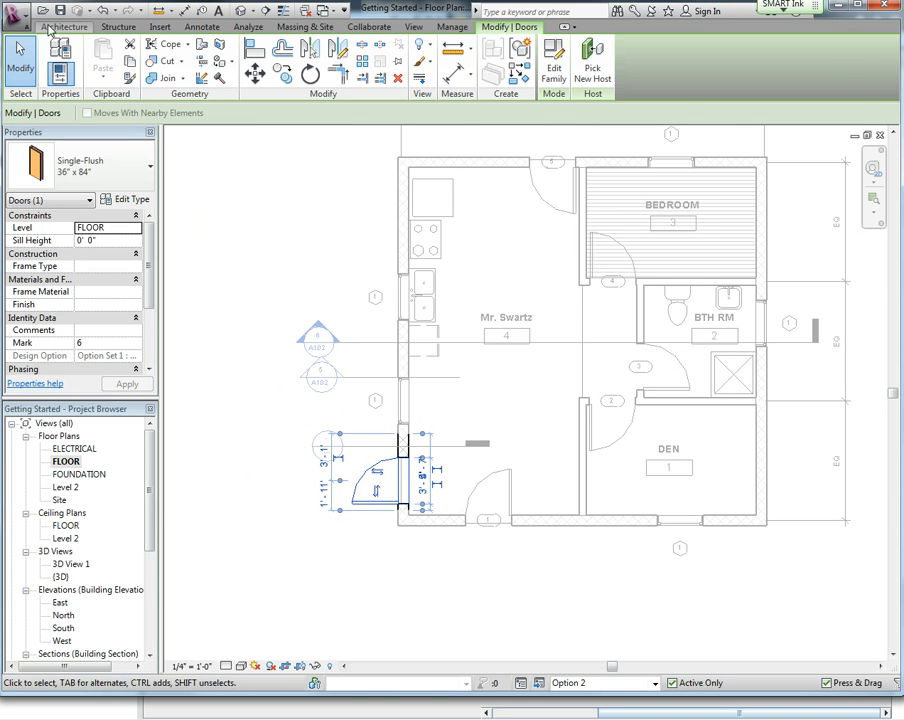
click(64, 26)
click(55, 58)
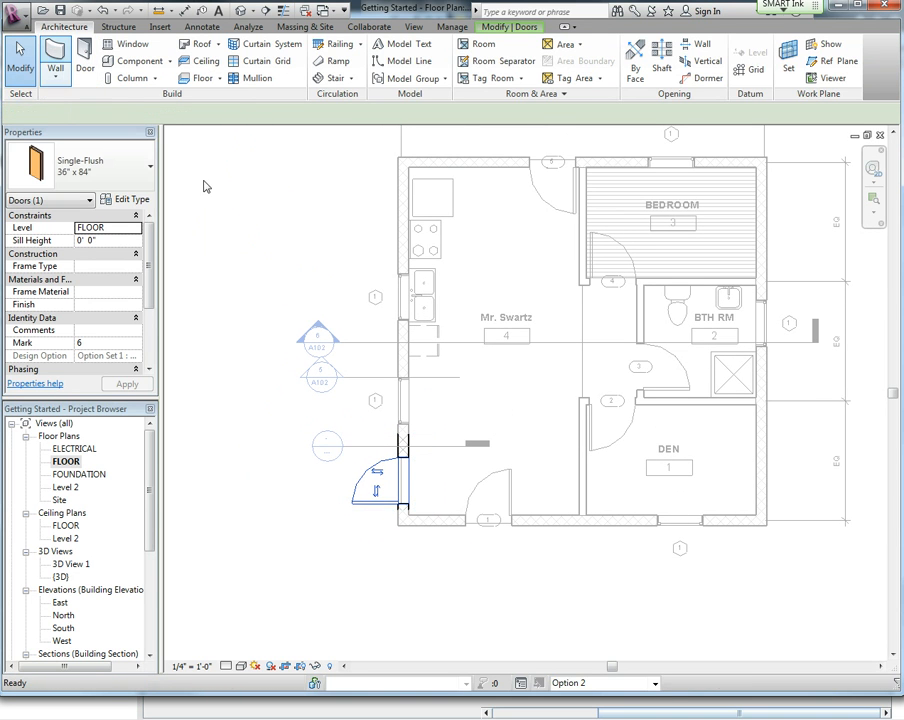
click(399, 523)
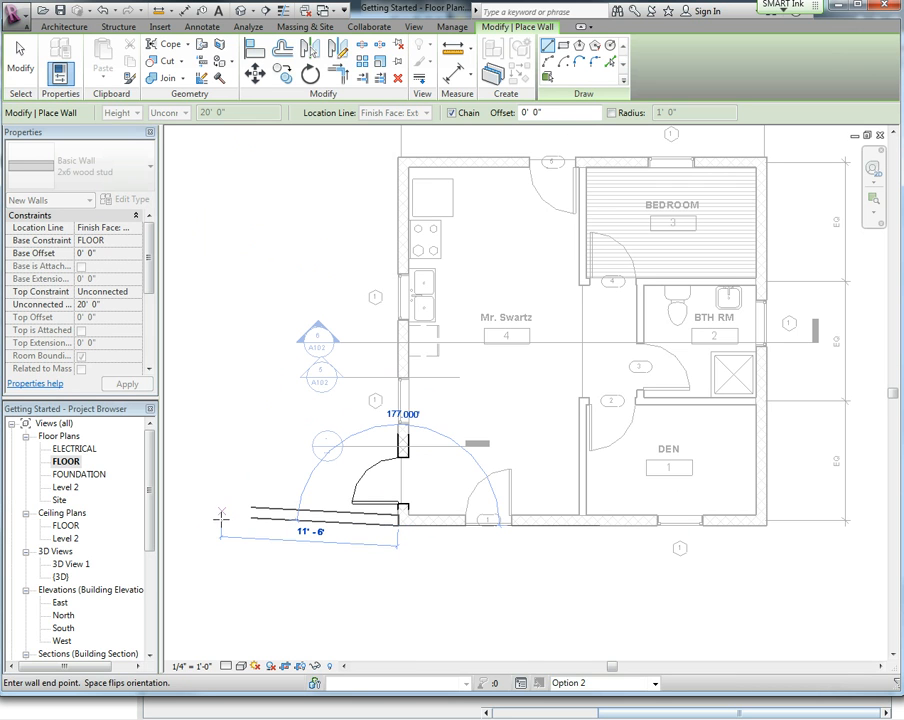
click(226, 521)
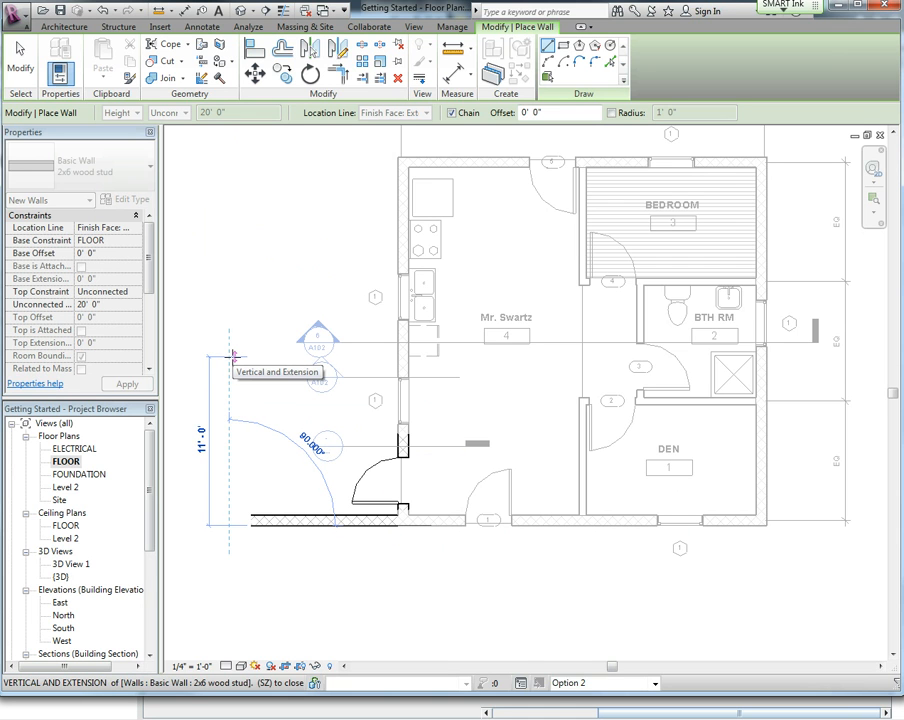
click(232, 355)
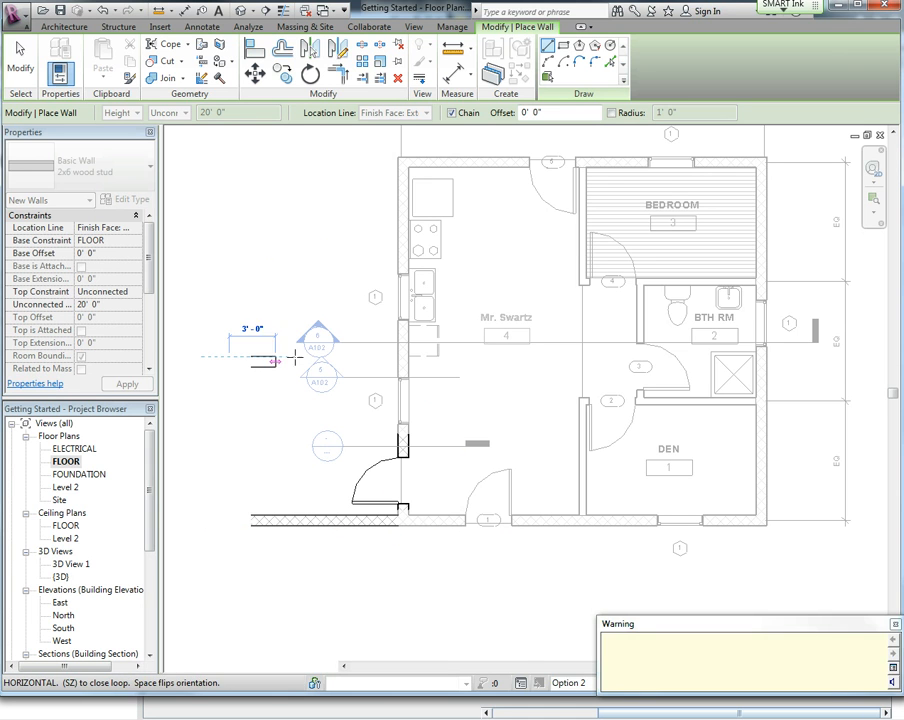
click(400, 356)
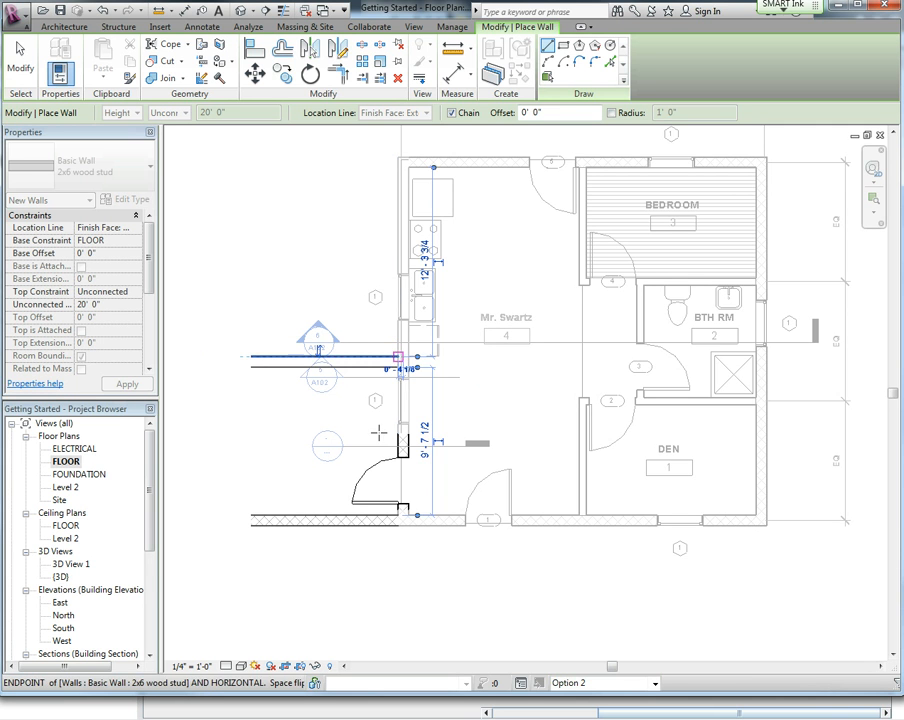
click(20, 55)
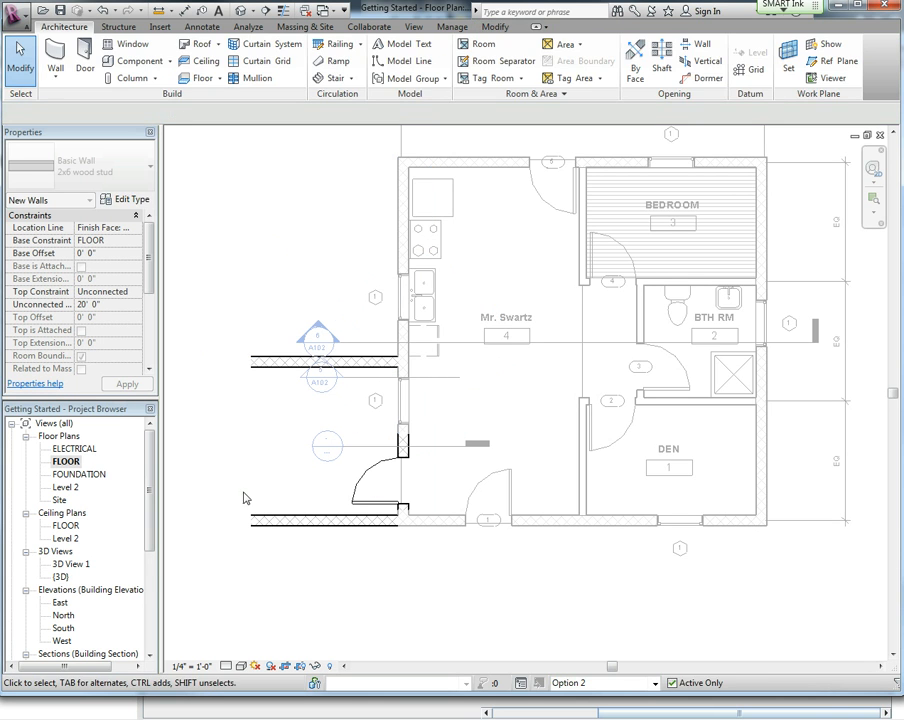
Turn off cropping for the floor plan view and hide the crop region.
click(289, 671)
click(288, 667)
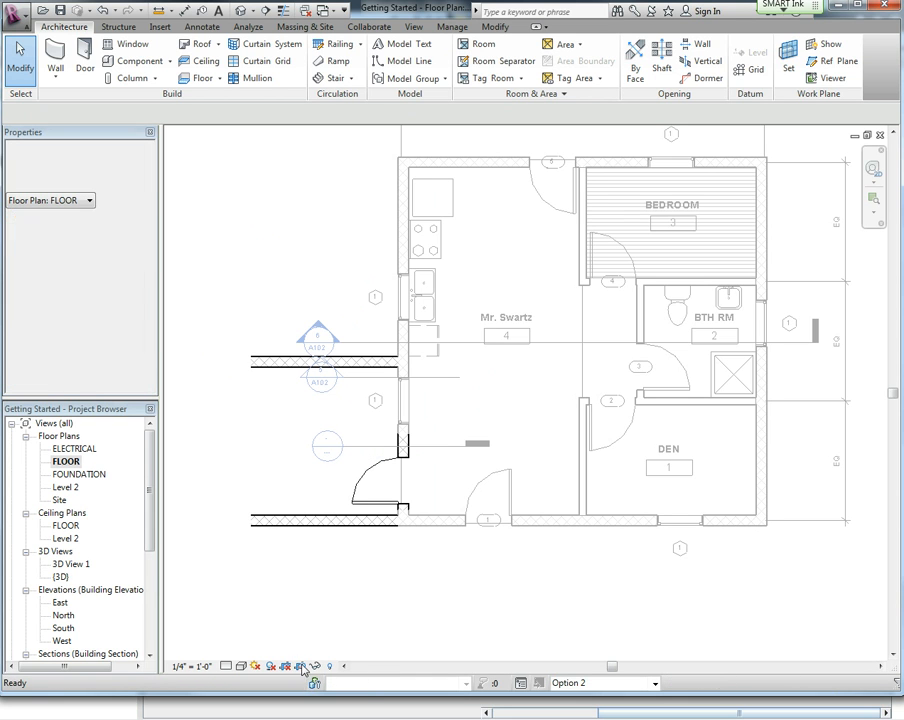
click(301, 666)
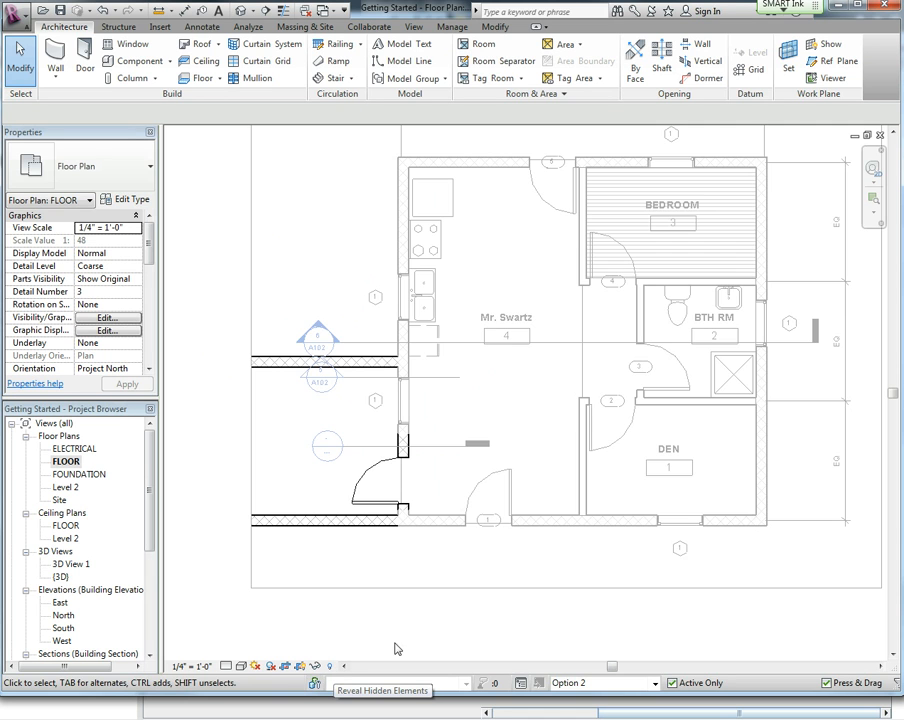
scroll(396, 649, down, 3)
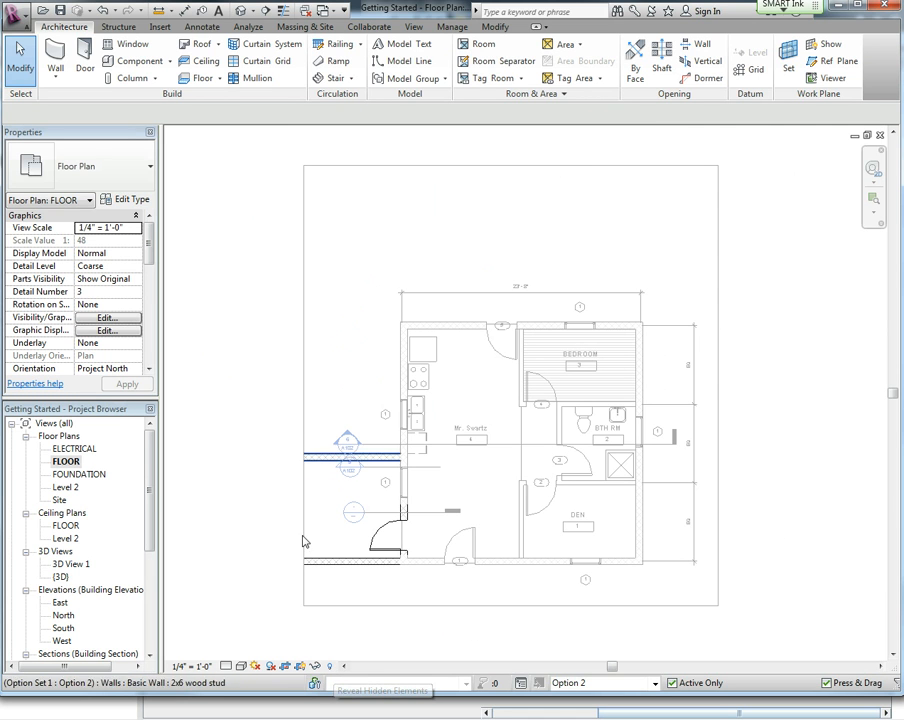
click(299, 665)
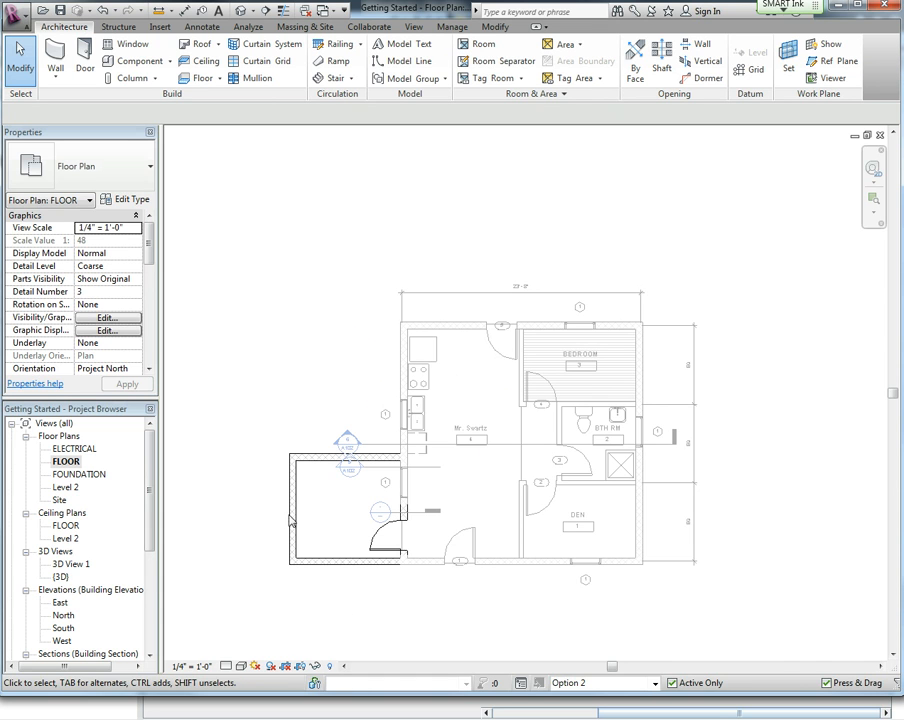
Open the default {3D} view and attach the top of the new 2x6 wall to the main roof.
double_click(70, 564)
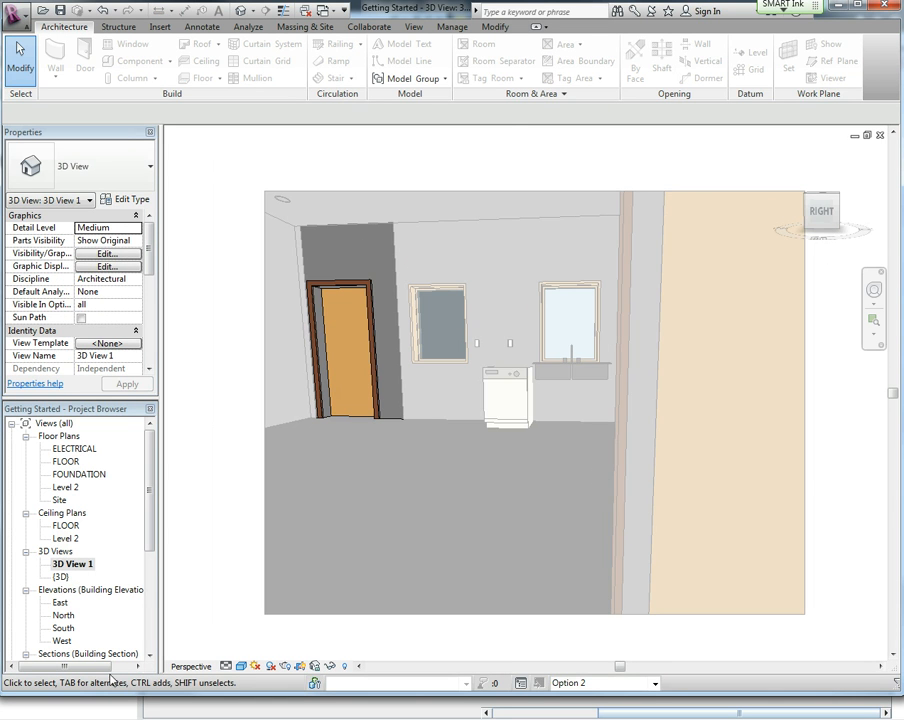
double_click(60, 577)
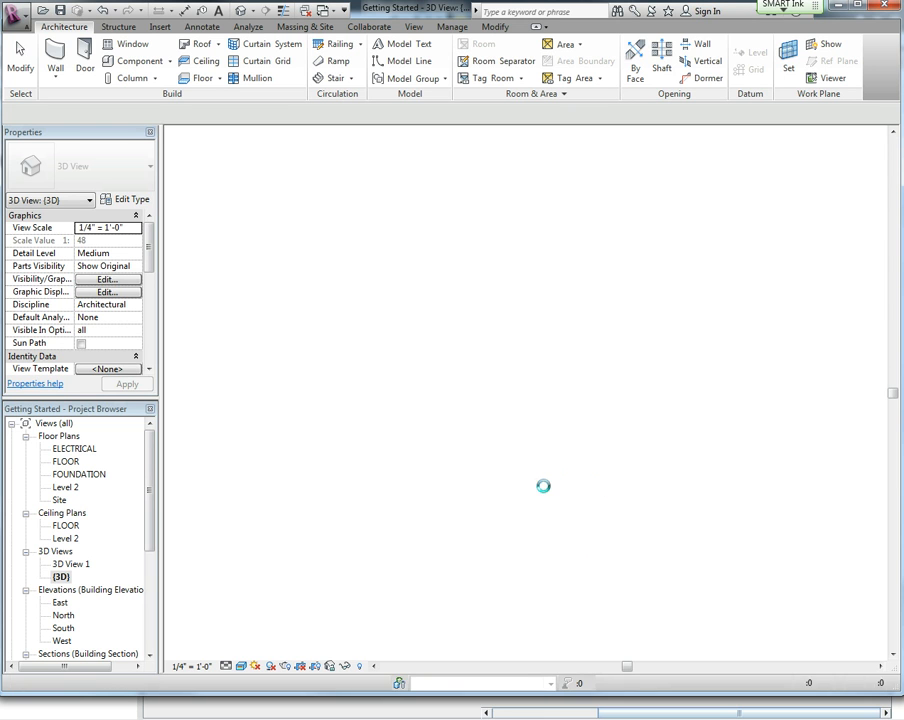
shift+middle_drag(415, 475, 585, 455)
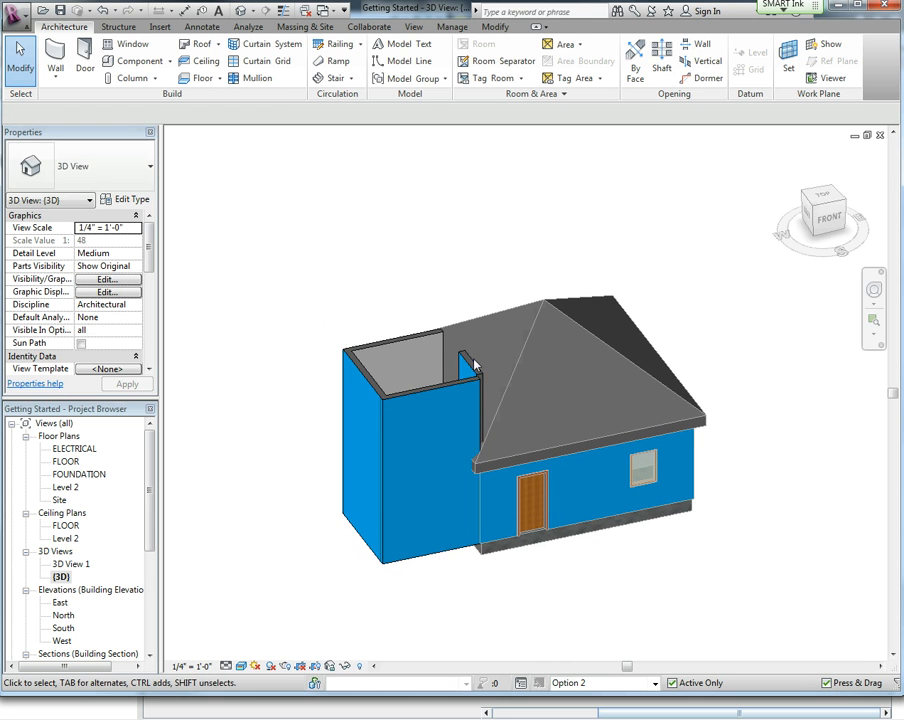
click(466, 362)
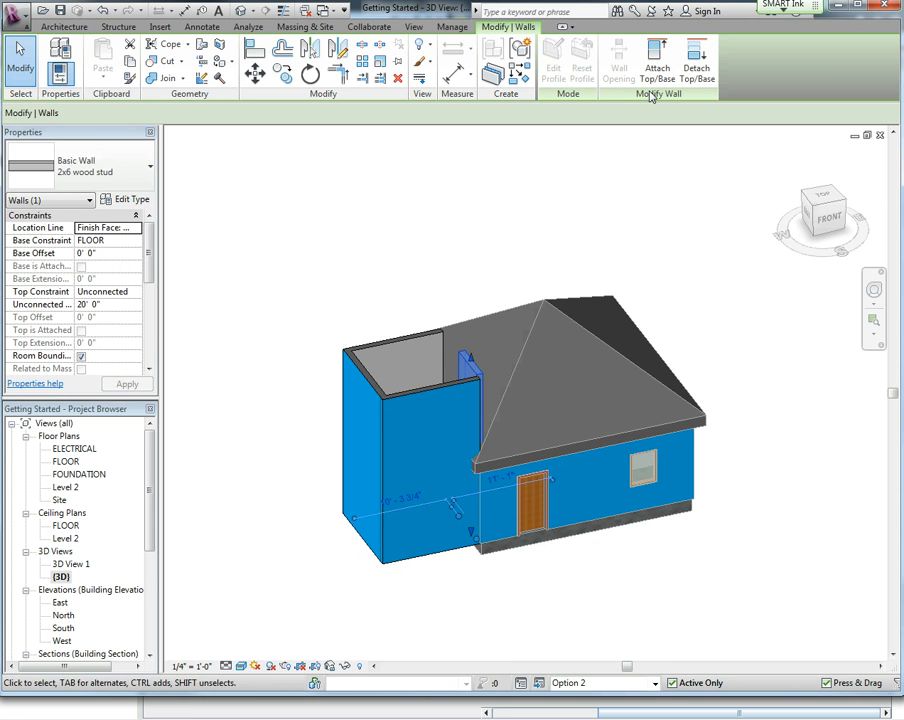
click(657, 63)
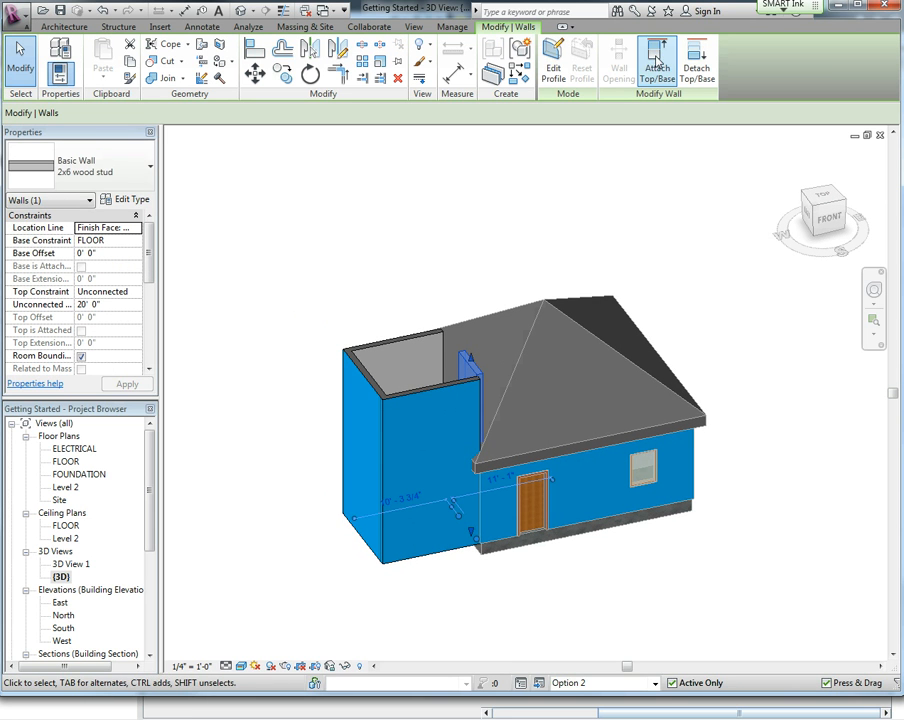
click(529, 345)
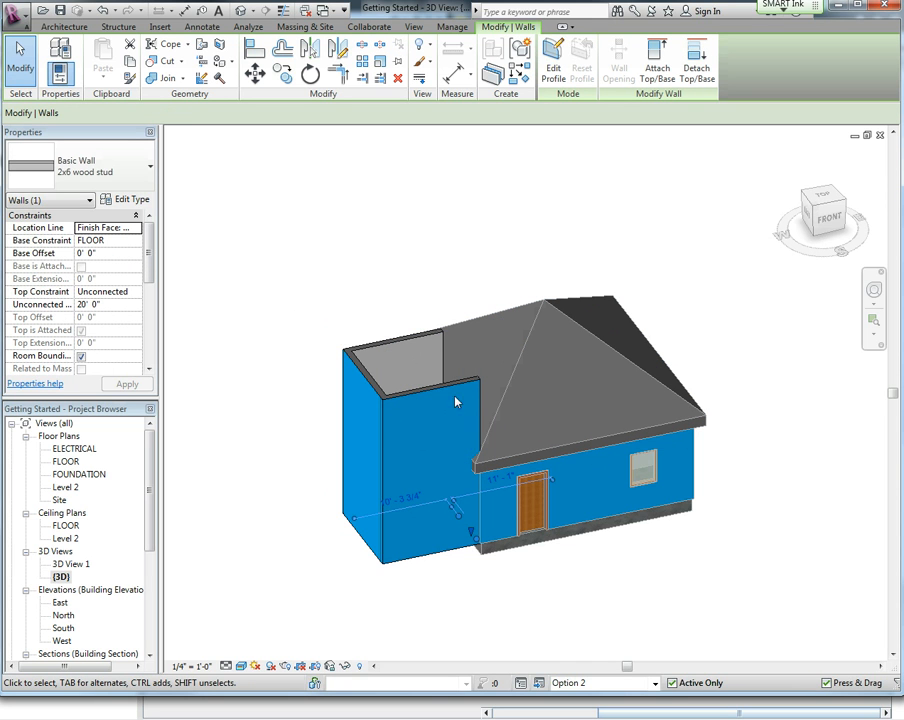
Start a footprint roof on Level 2 and sketch three sloped boundary lines with a 1'-0" offset around the new room's outer walls.
click(64, 27)
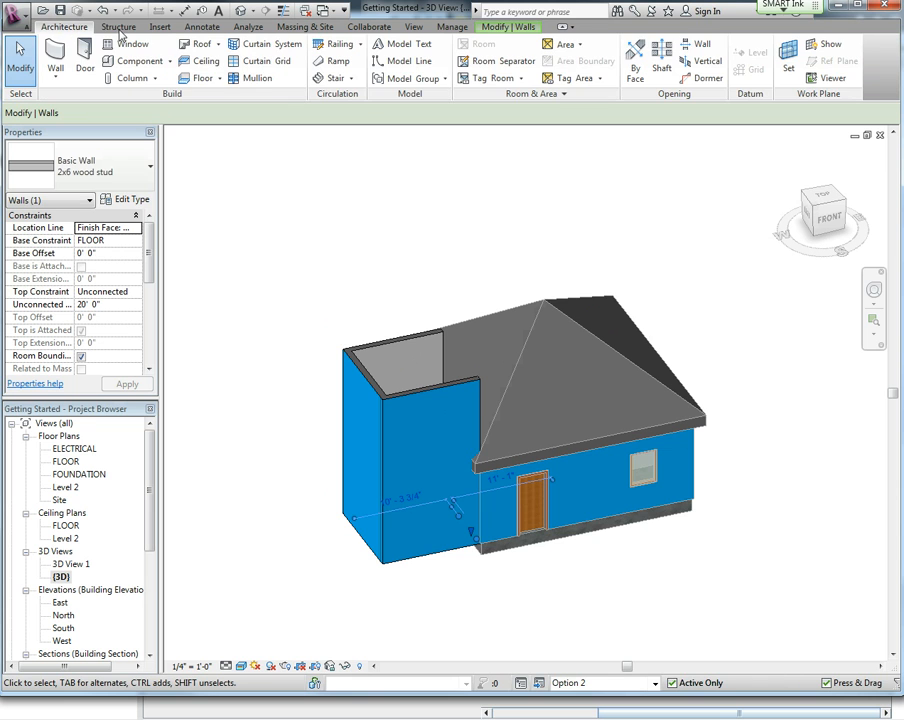
click(203, 47)
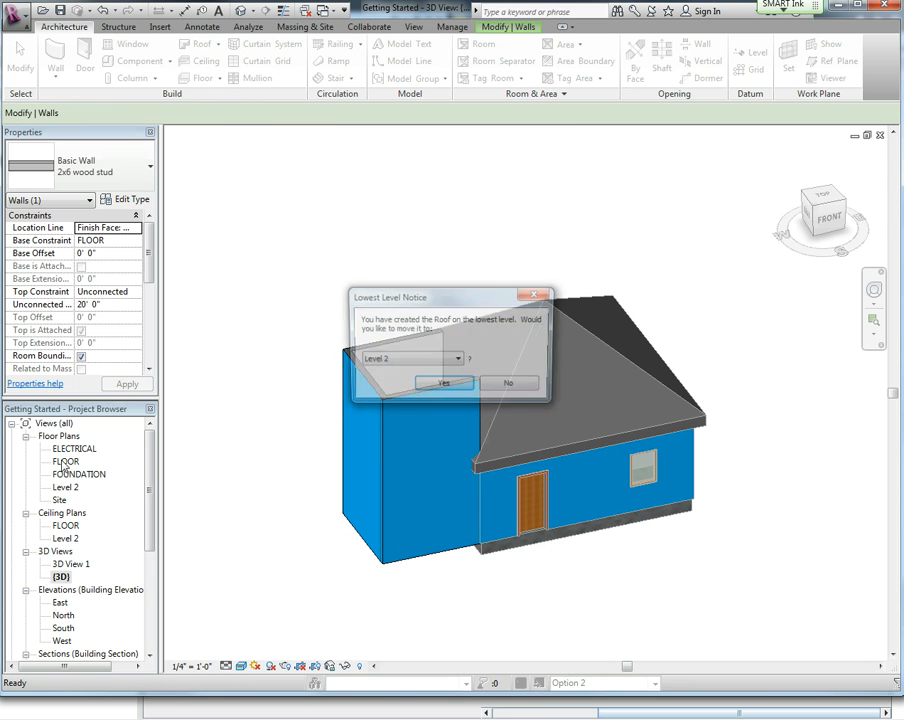
click(443, 386)
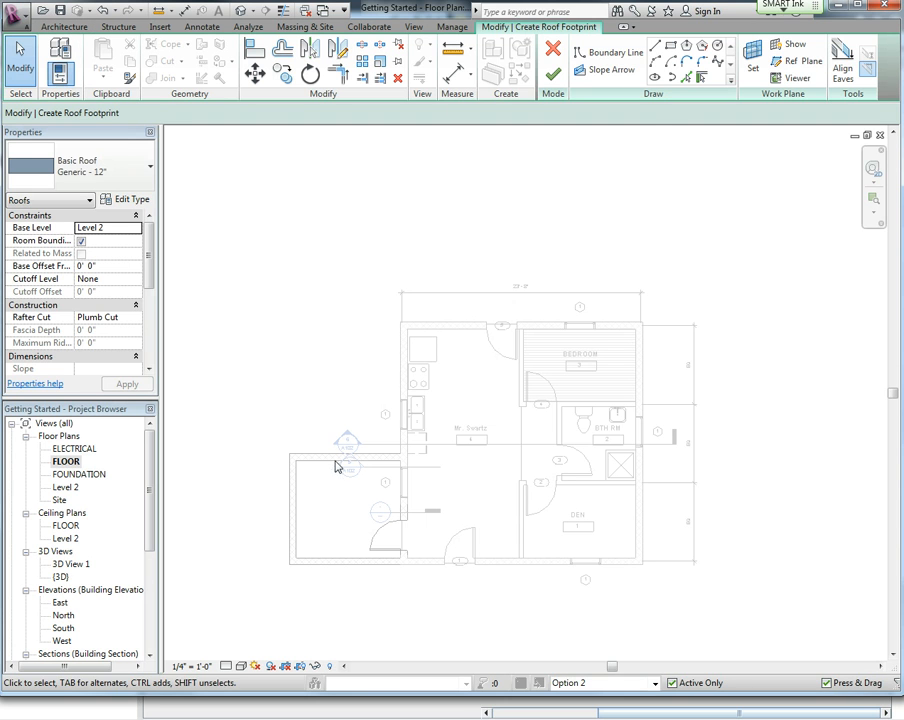
click(657, 47)
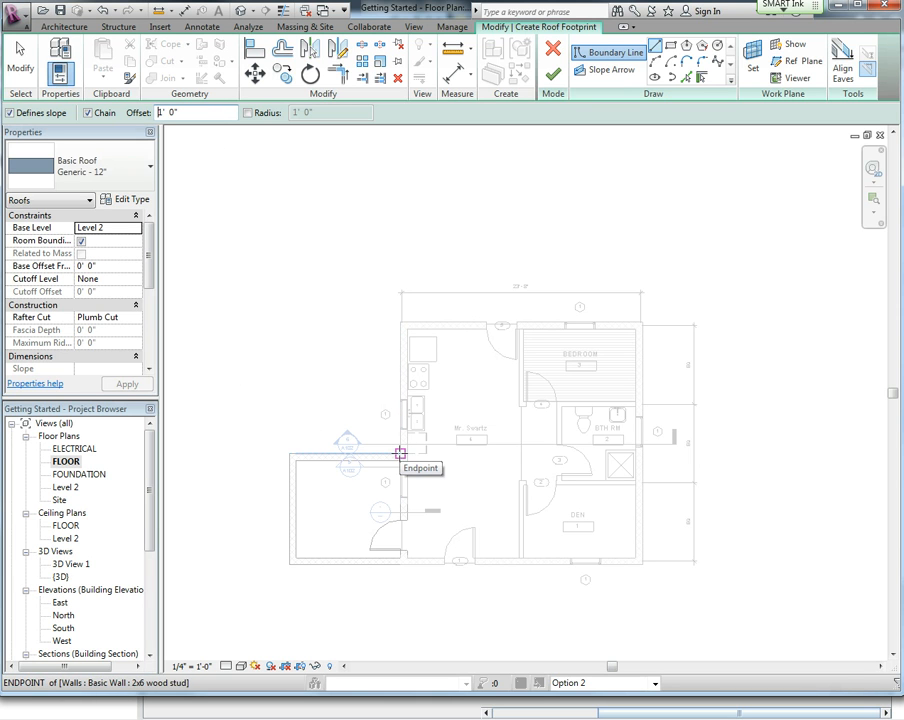
click(398, 563)
click(294, 565)
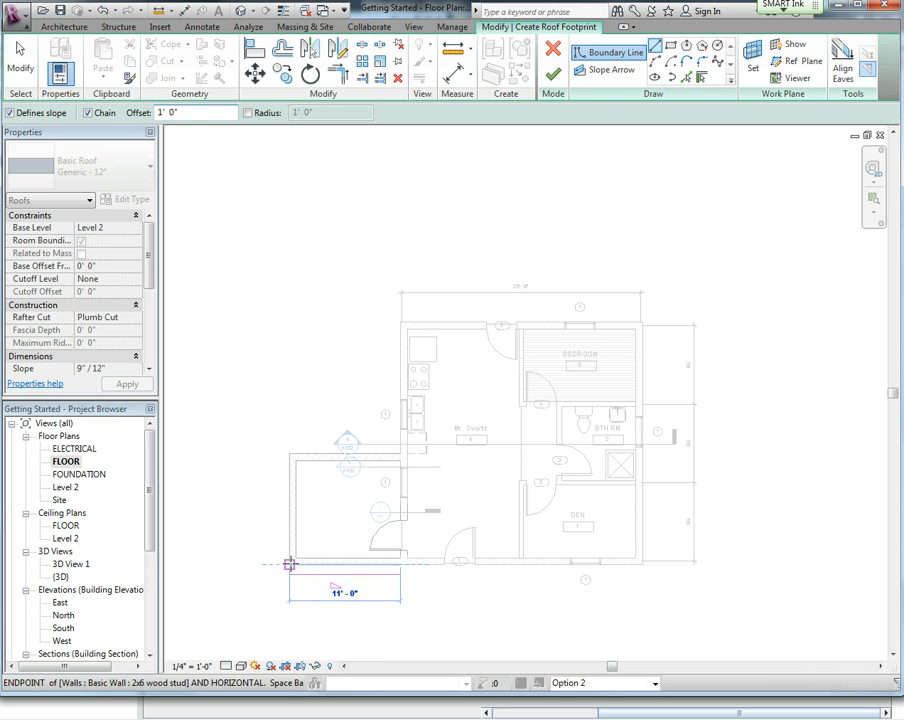
click(288, 452)
click(400, 453)
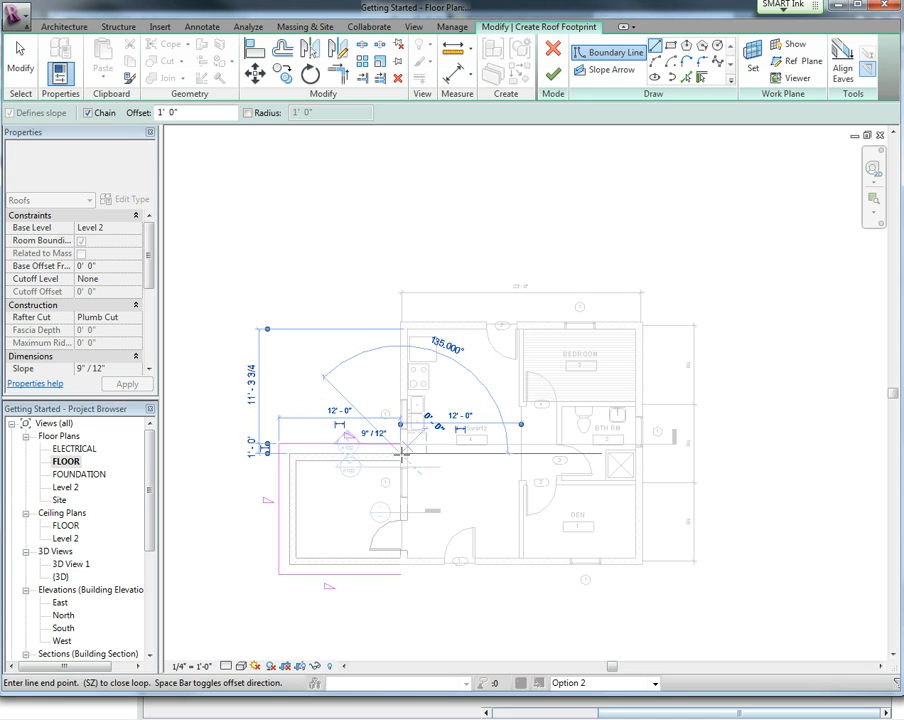
key(Escape)
key(Escape)
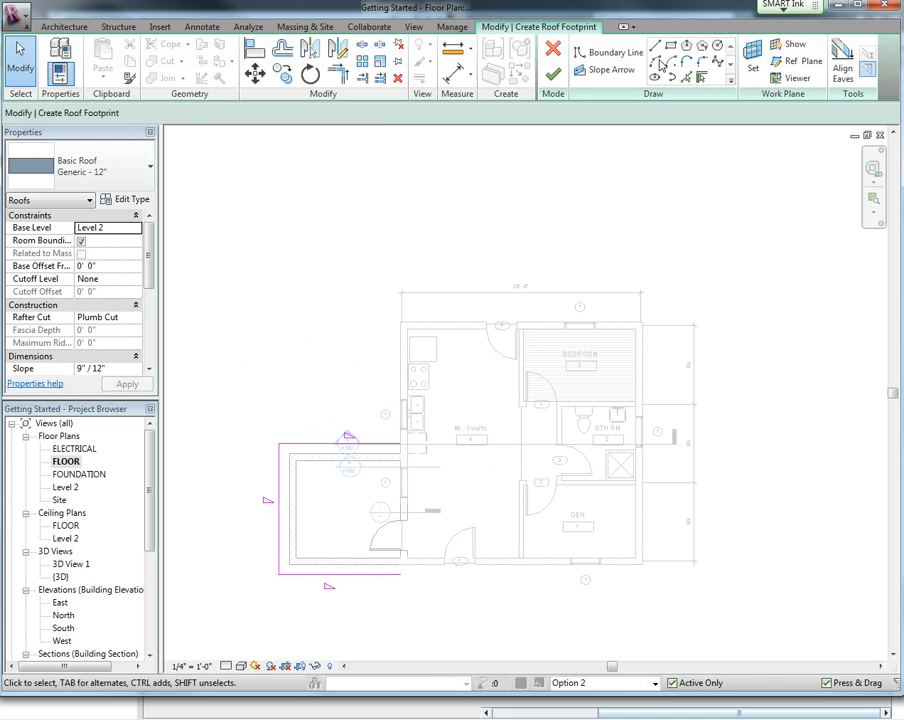
Sketch a non-sloping boundary line with 0'-0" offset along the existing exterior wall to close the roof footprint.
click(655, 46)
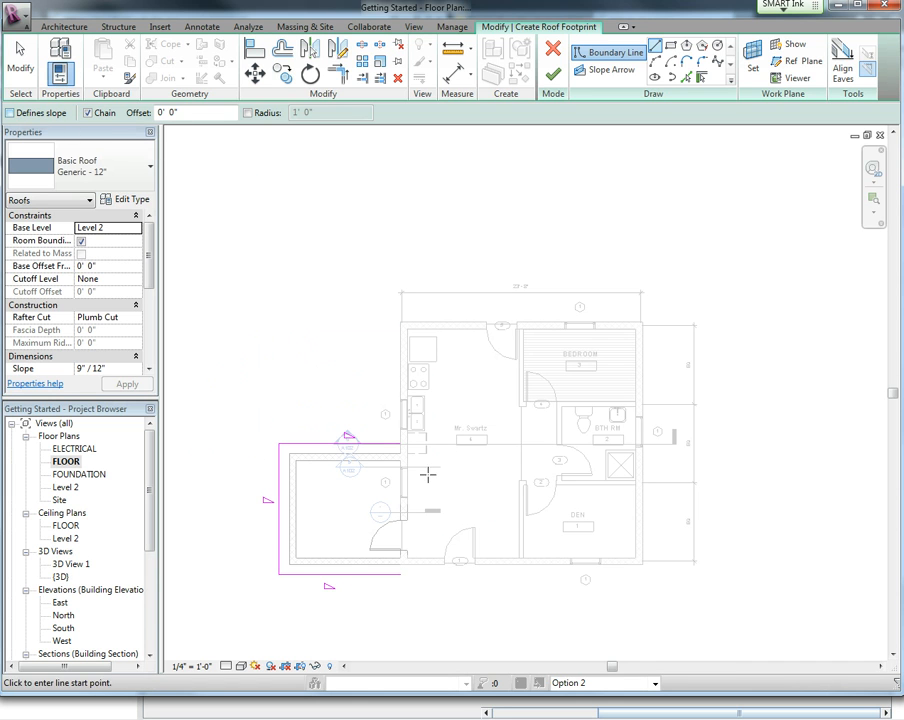
click(400, 443)
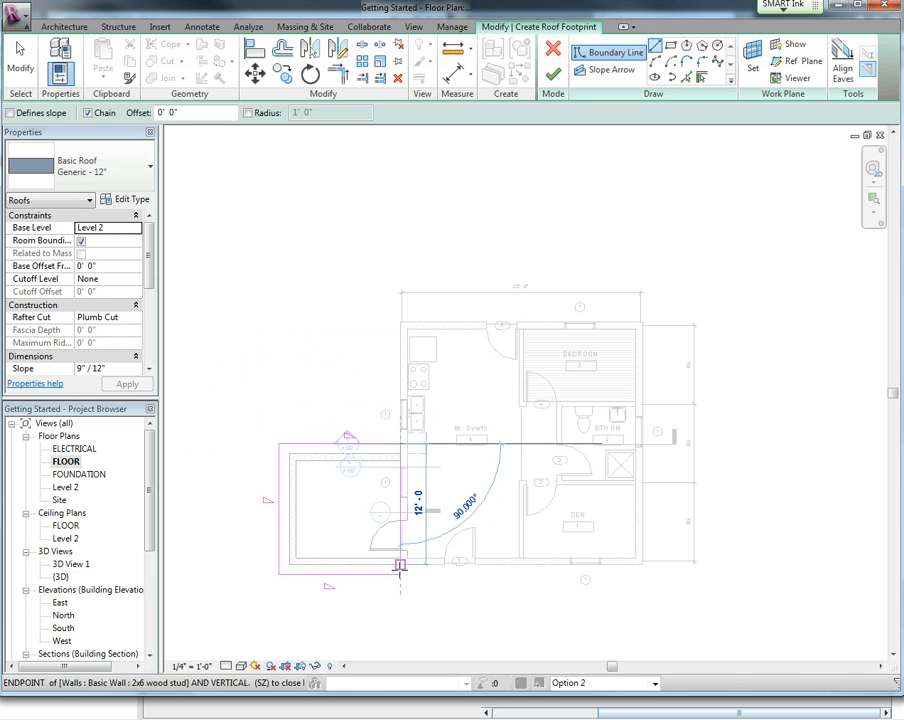
key(Escape)
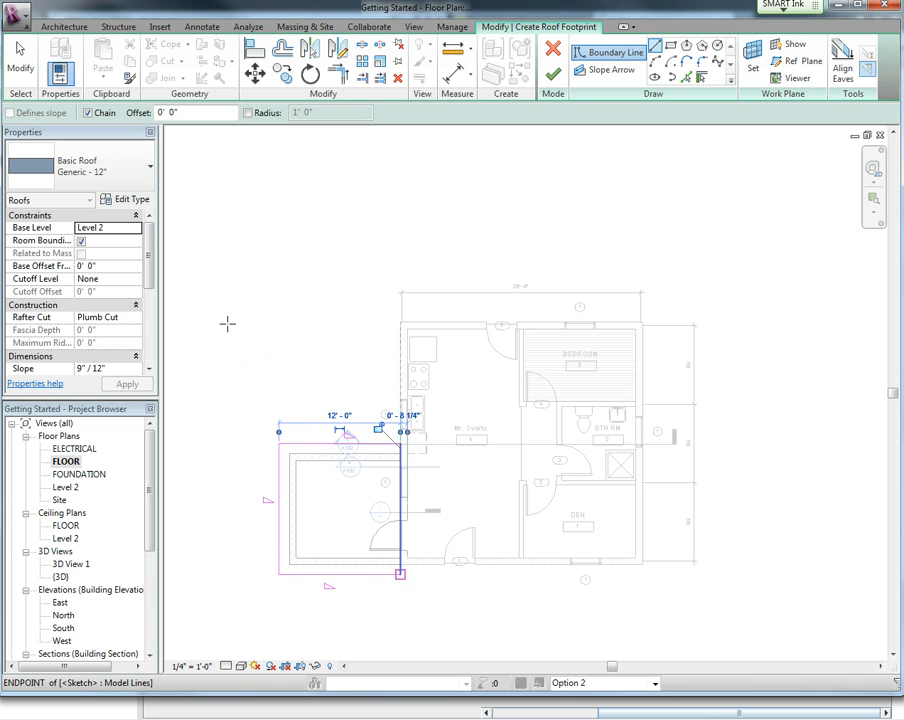
key(Escape)
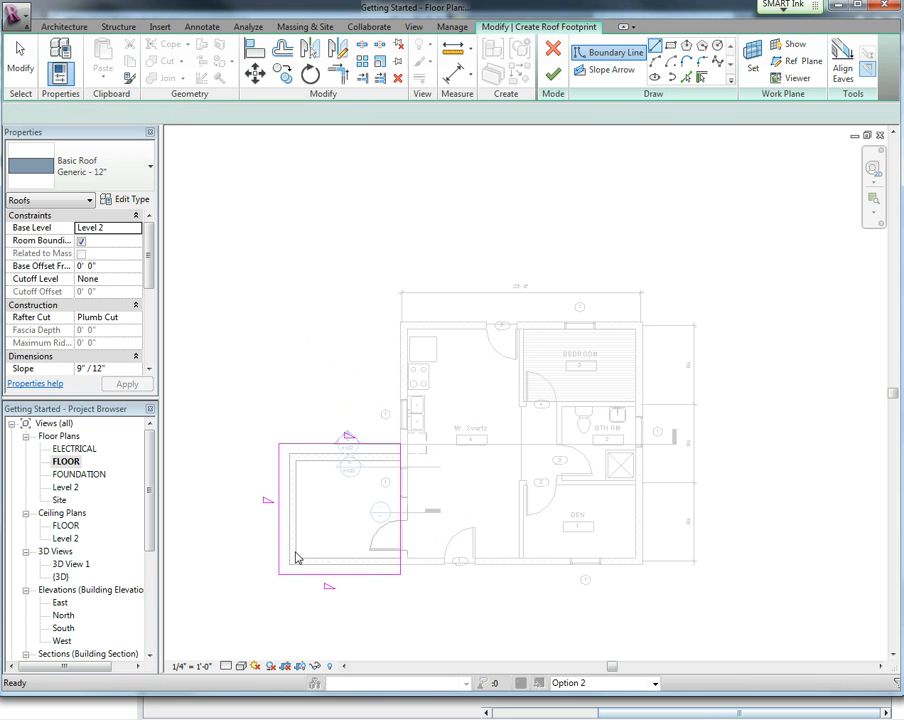
Select the three sloped roof boundary lines and set their slope to 5" / 12".
drag(367, 612, 297, 510)
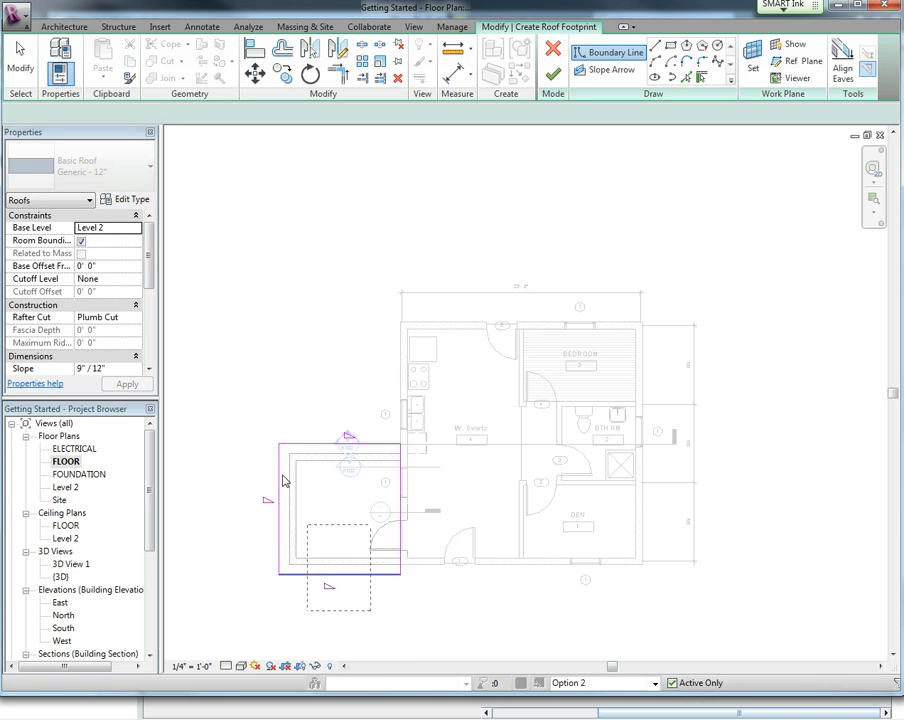
drag(254, 428, 253, 427)
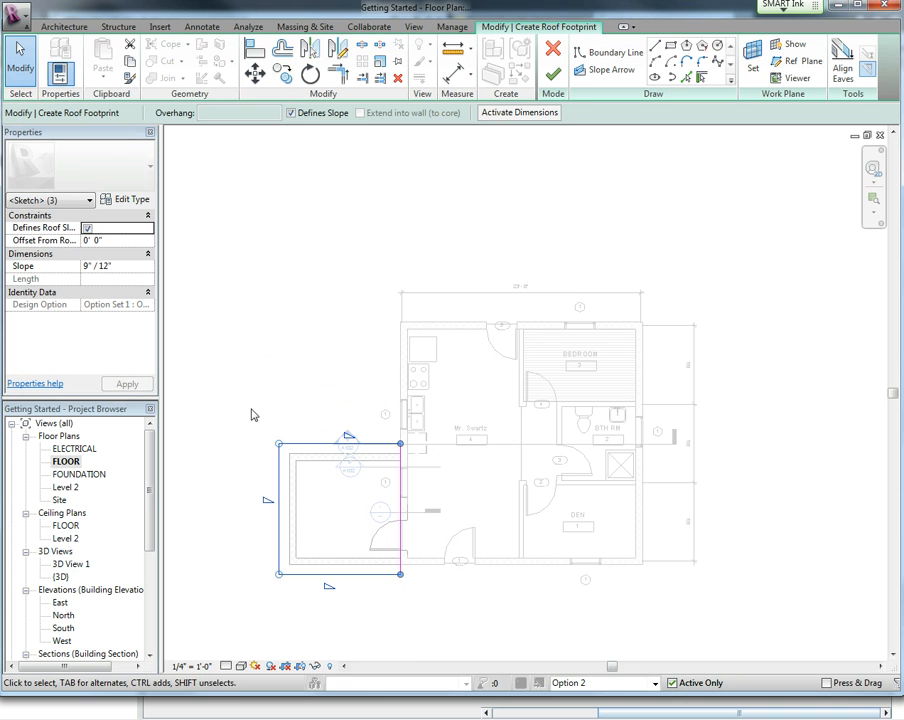
click(87, 266)
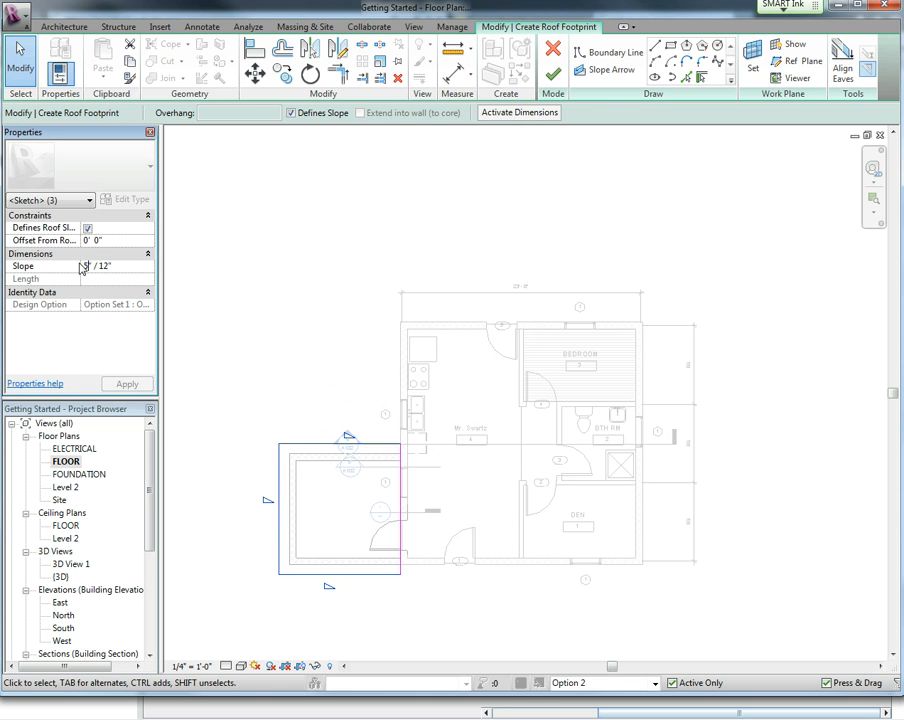
click(131, 384)
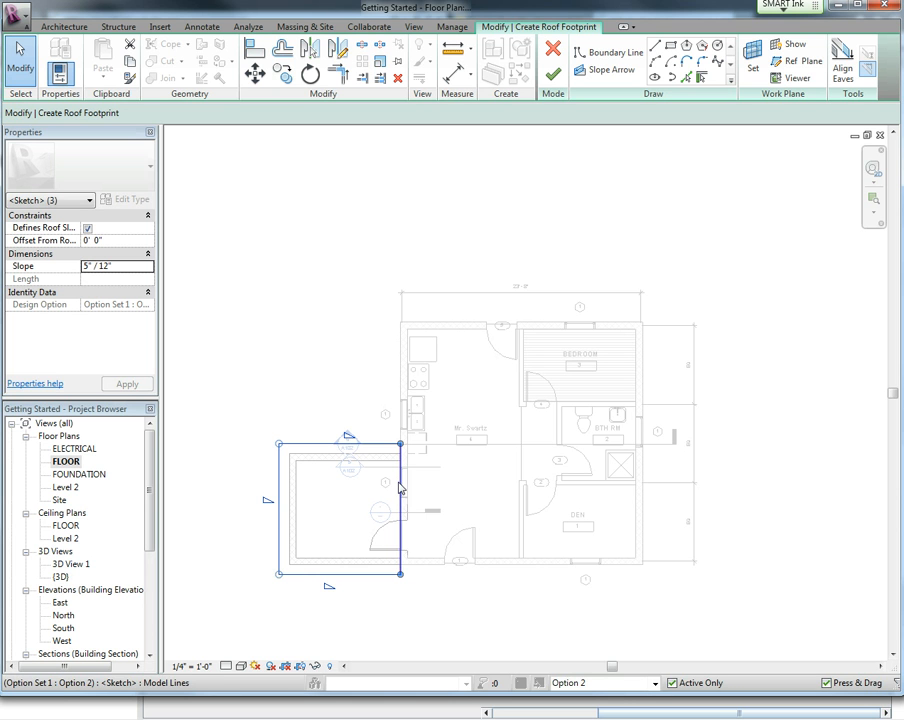
Finish the roof footprint and attach the highlighted walls to the new roof.
click(310, 367)
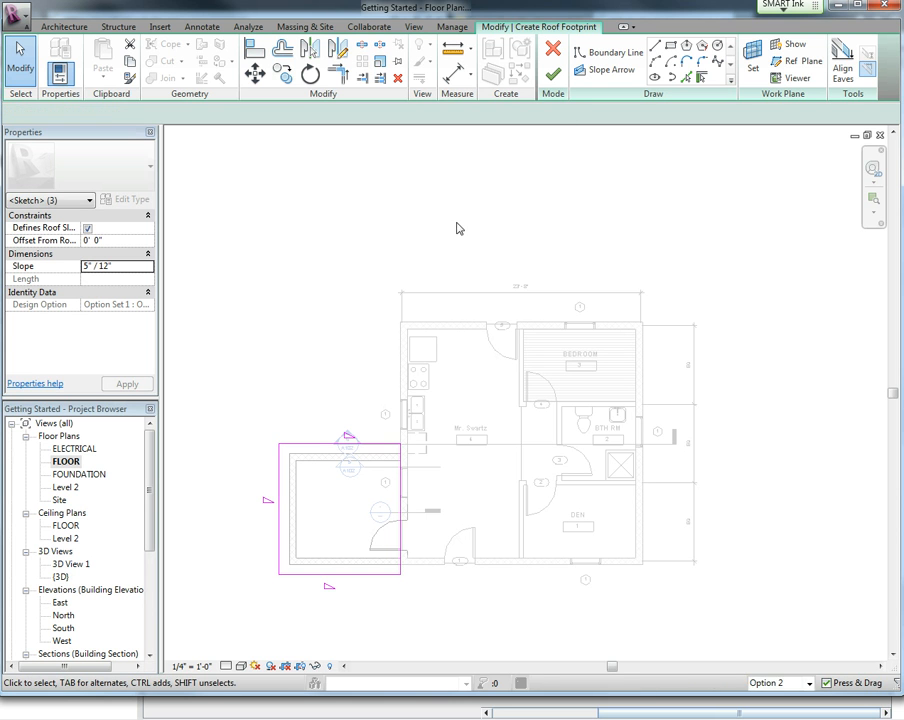
click(556, 80)
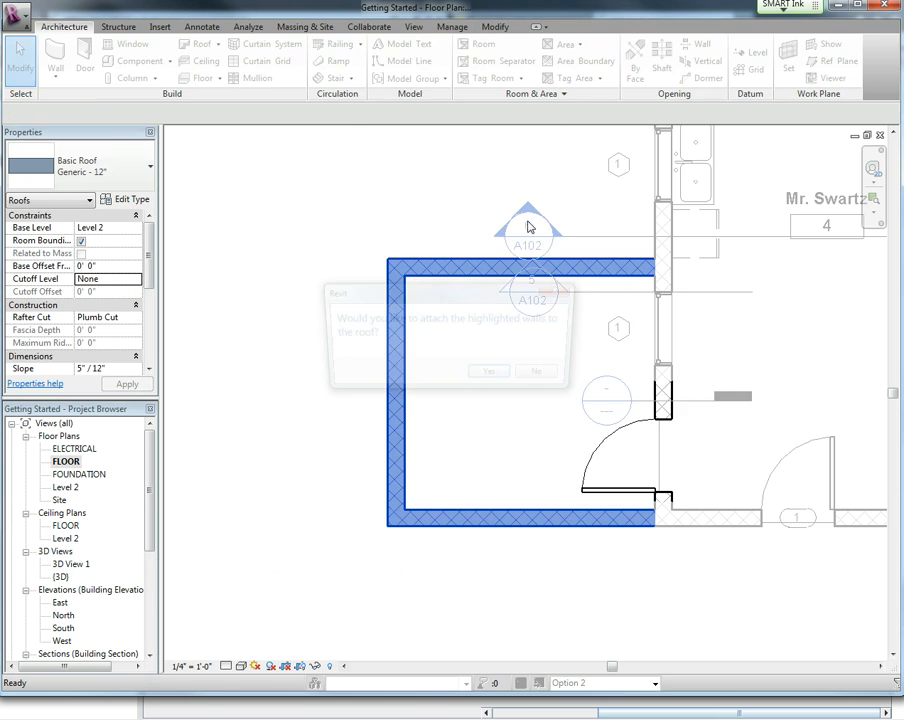
click(494, 378)
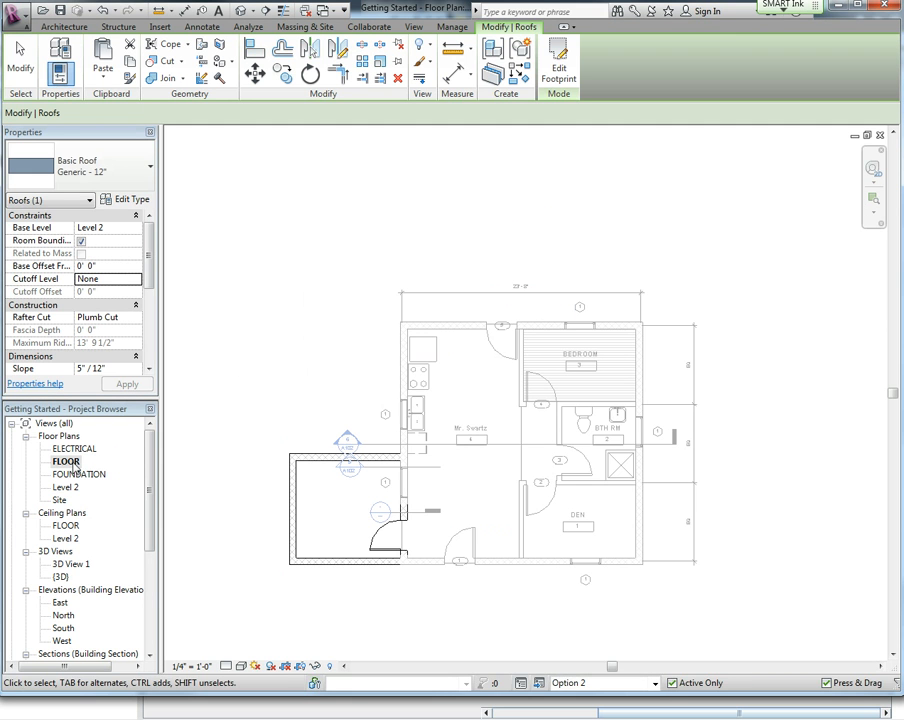
Open the {3D} view and inspect where the new roof meets the main roof.
double_click(61, 577)
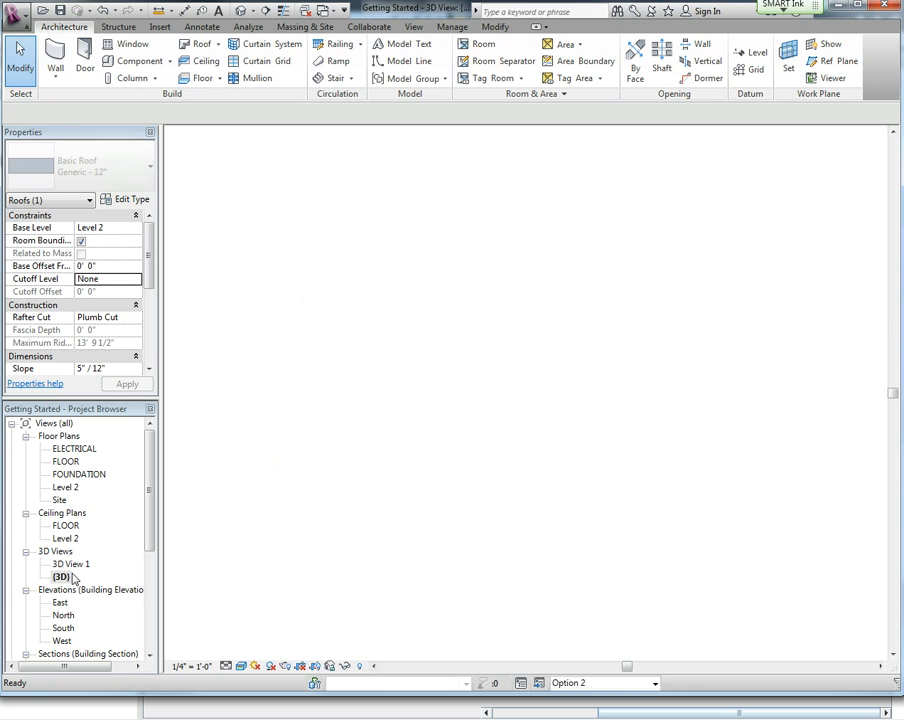
click(212, 310)
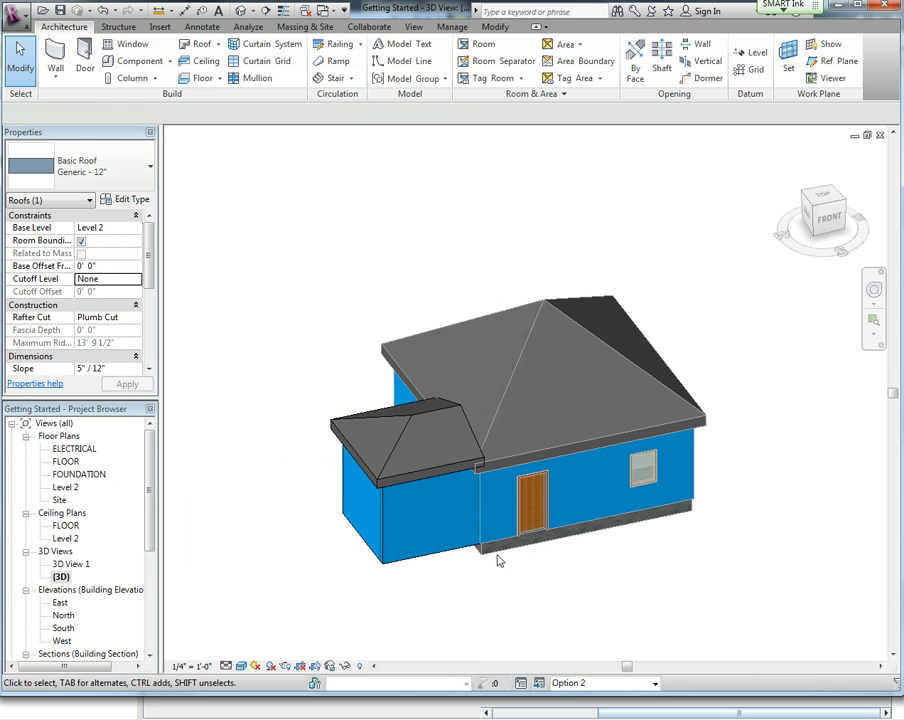
shift+middle_drag(482, 536, 400, 480)
shift+middle_drag(305, 533, 556, 351)
shift+middle_drag(627, 546, 256, 530)
scroll(359, 348, up, 5)
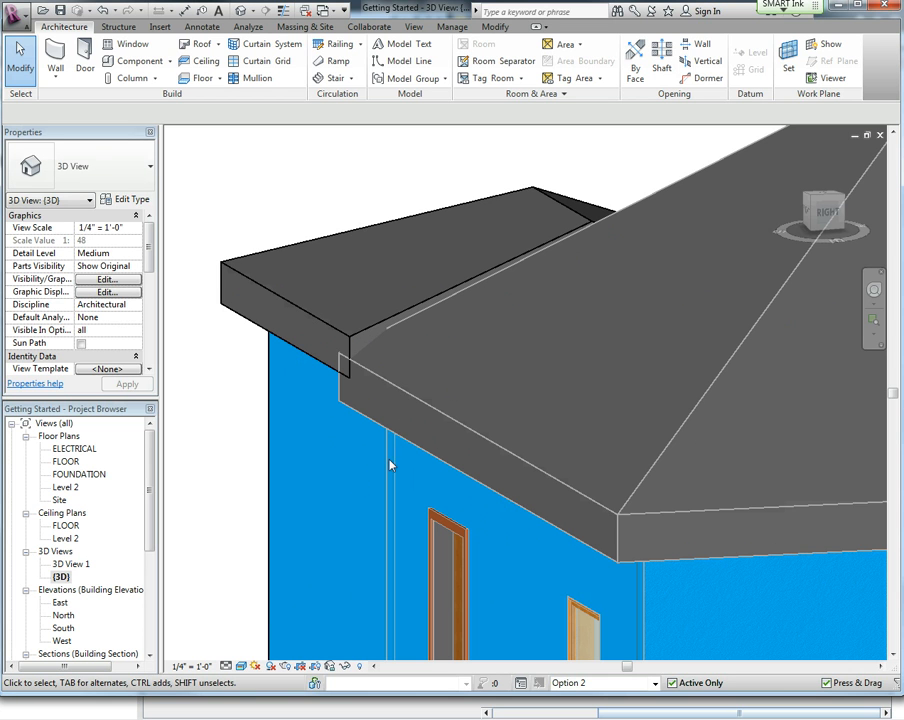
shift+middle_drag(339, 545, 535, 537)
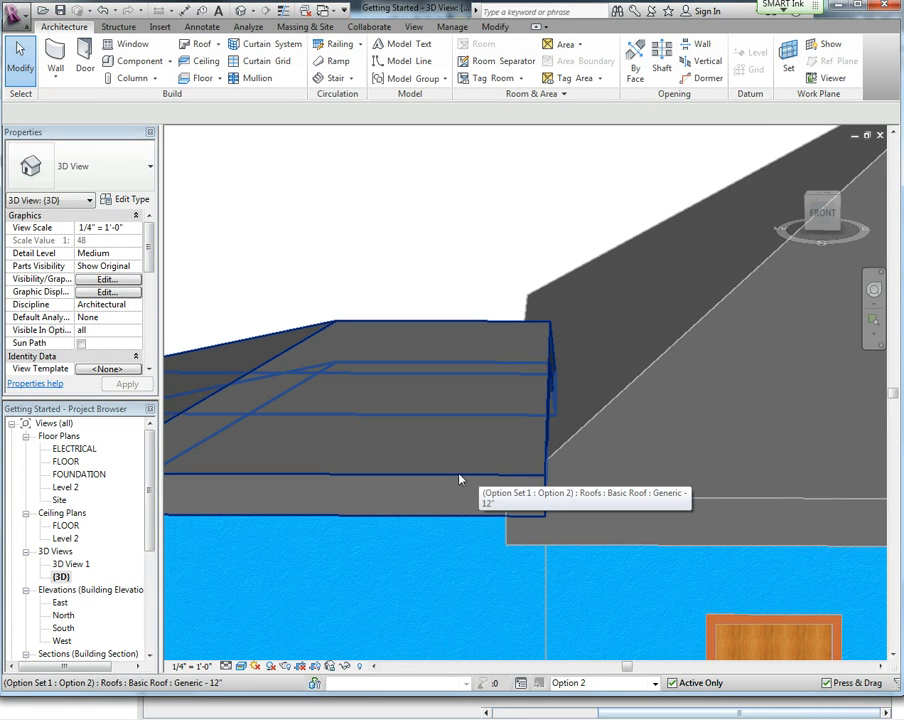
drag(152, 490, 150, 556)
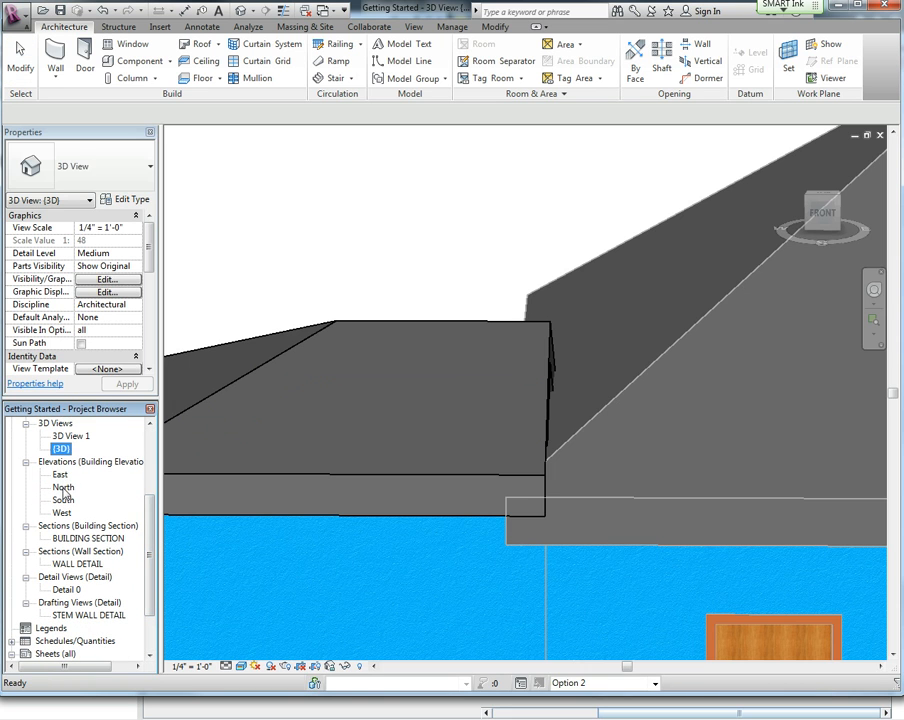
In the North elevation, nudge the addition roof down to a base offset of -0' 7 1/2".
double_click(62, 487)
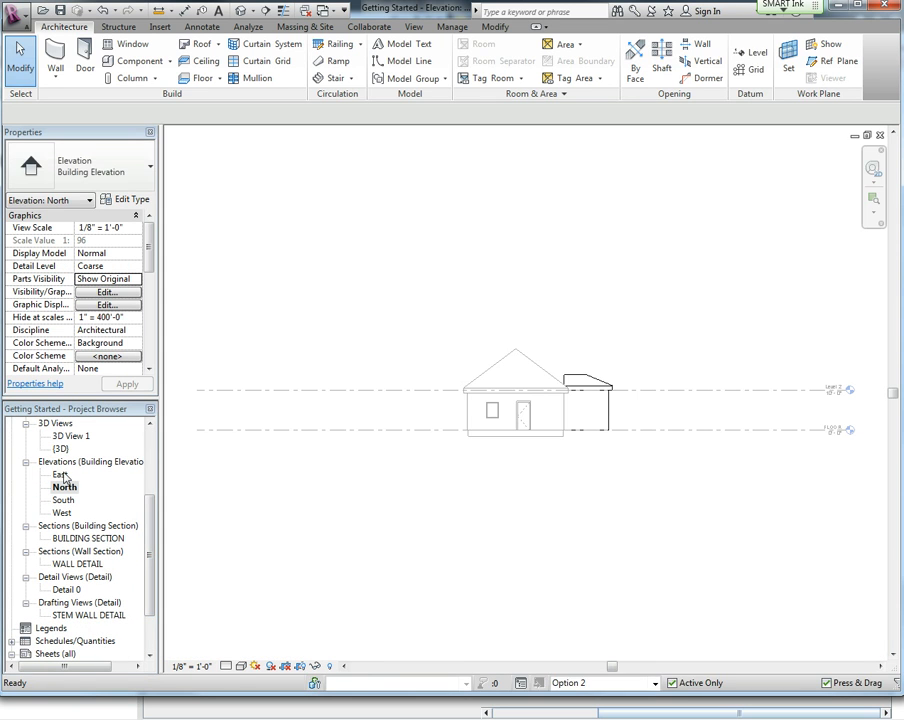
scroll(597, 394, up, 4)
middle_drag(597, 396, 492, 414)
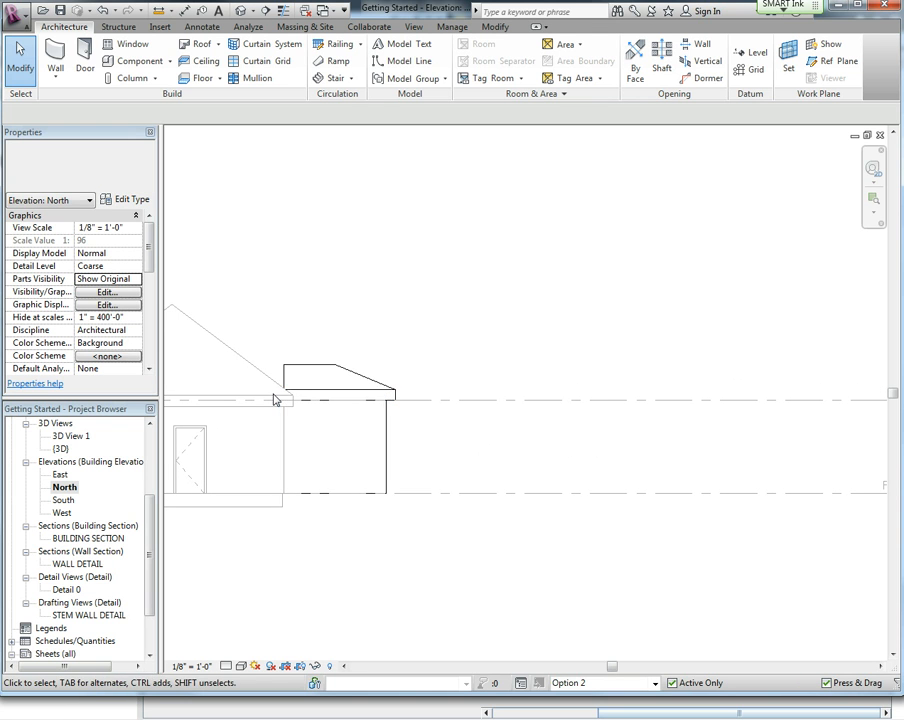
click(344, 388)
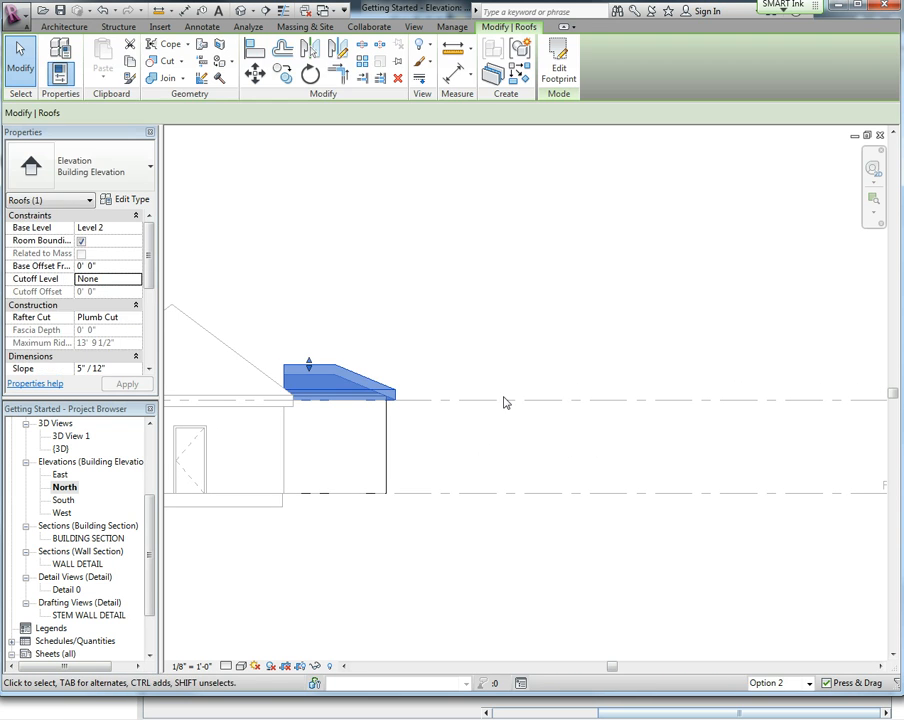
key(Down)
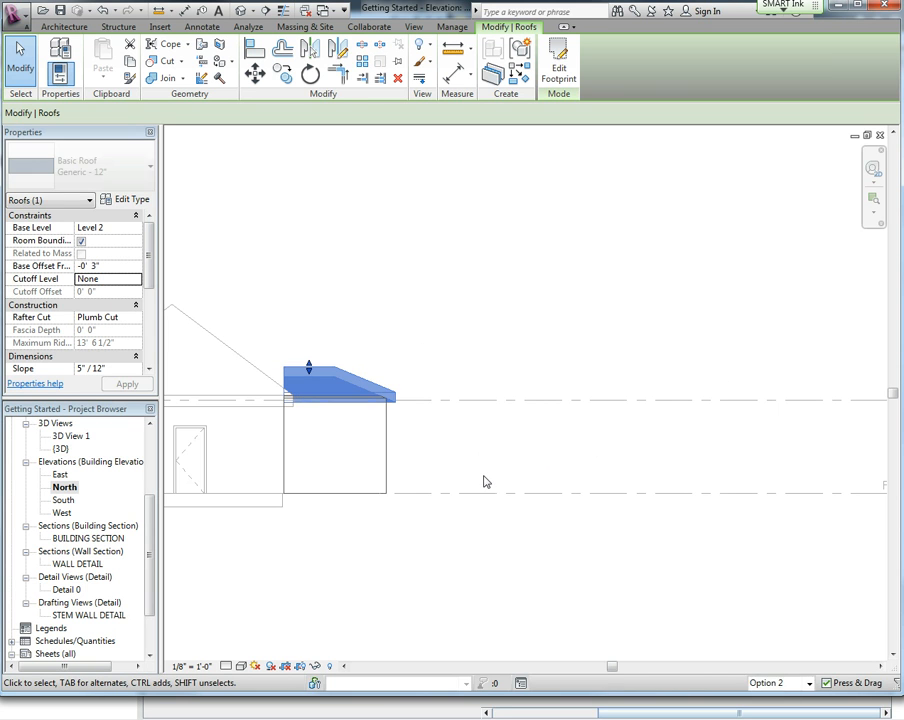
scroll(297, 412, up, 2)
scroll(287, 404, up, 2)
key(Down)
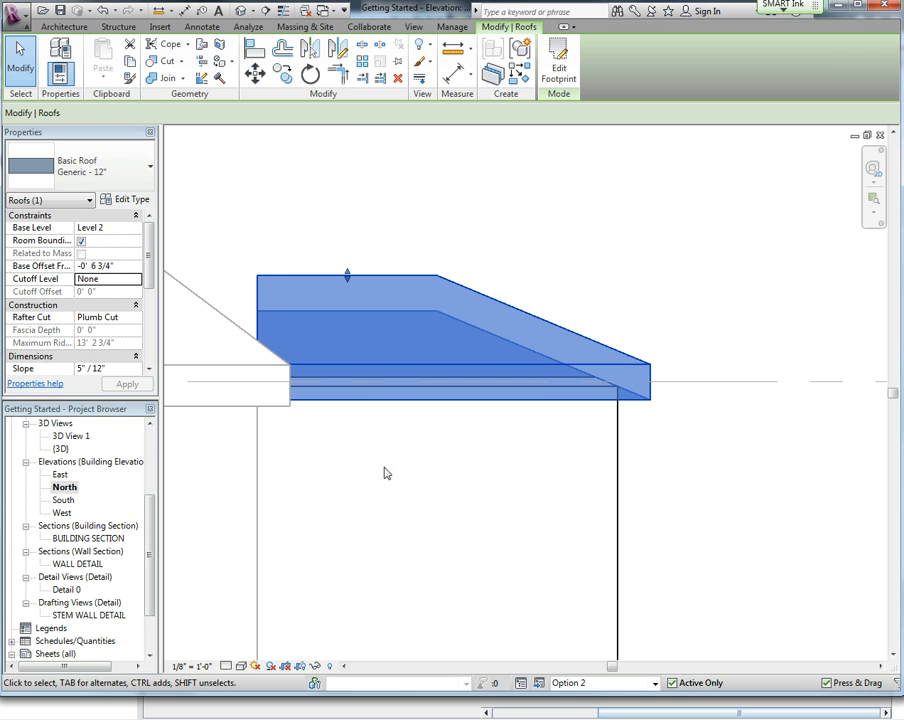
key(Down)
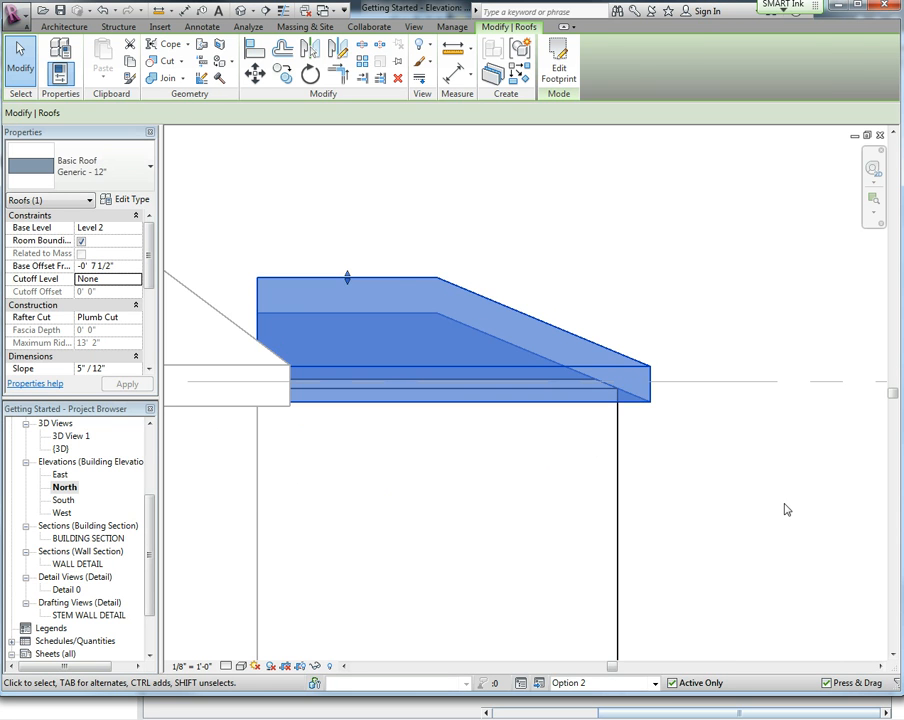
click(785, 514)
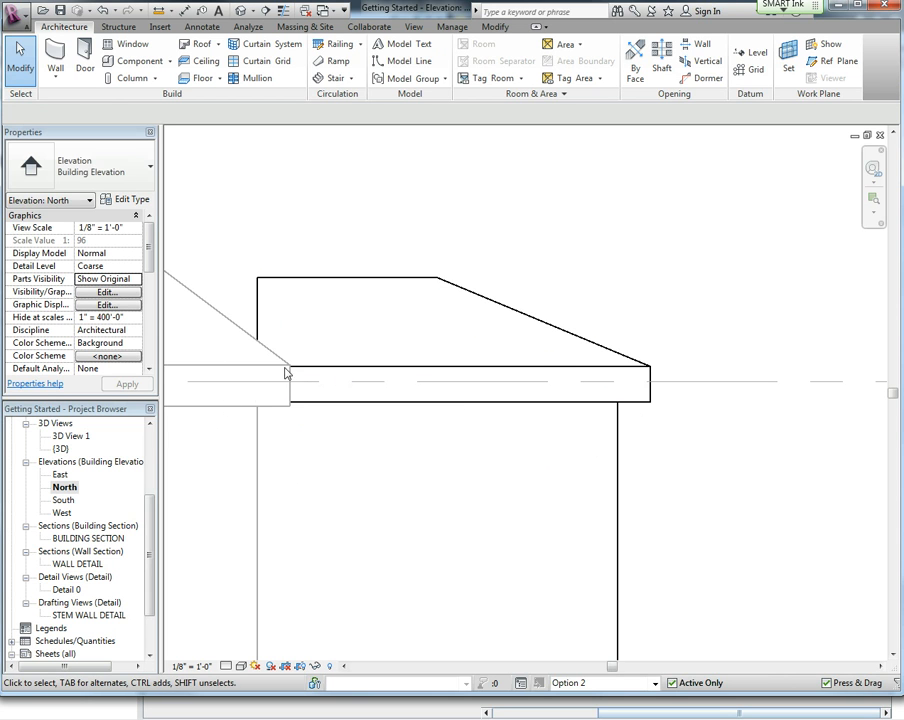
In the {3D} view, join the addition roof's edge to the main roof with Join/Unjoin Roof.
click(411, 371)
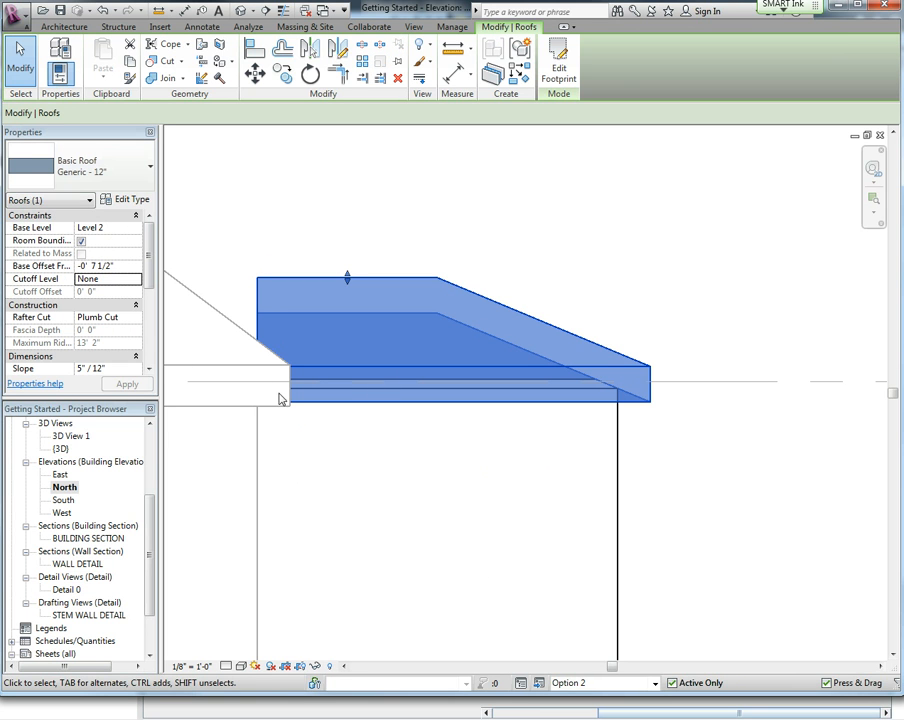
click(298, 205)
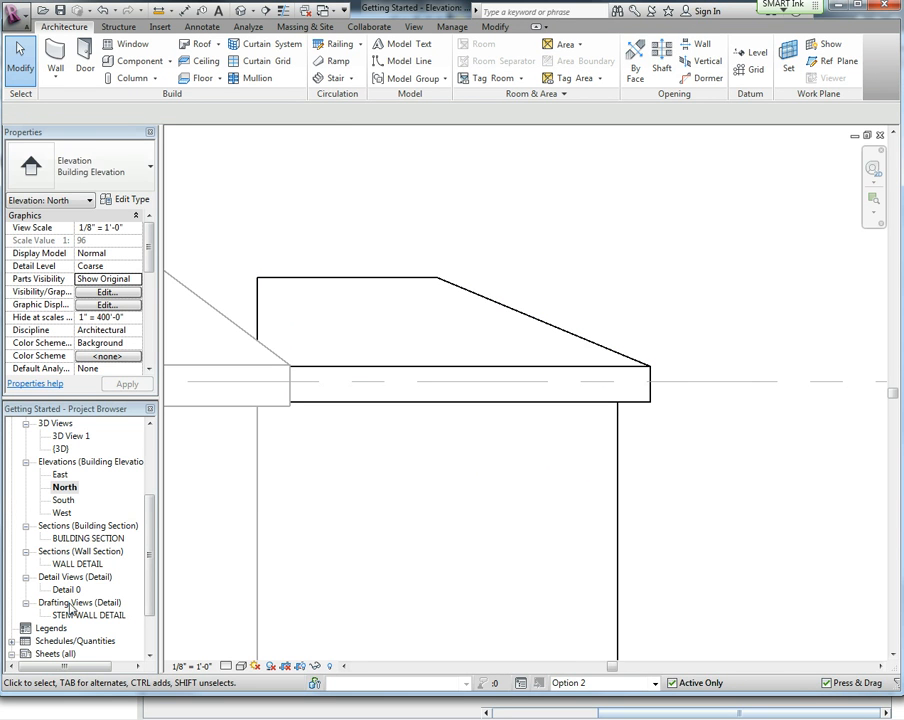
double_click(58, 449)
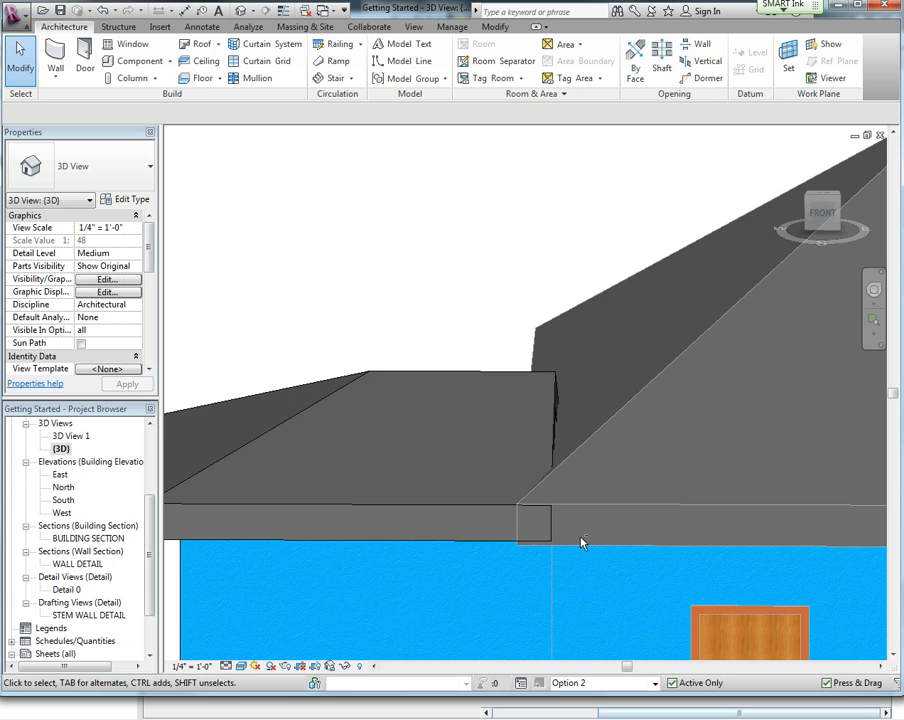
shift+middle_drag(583, 543, 585, 478)
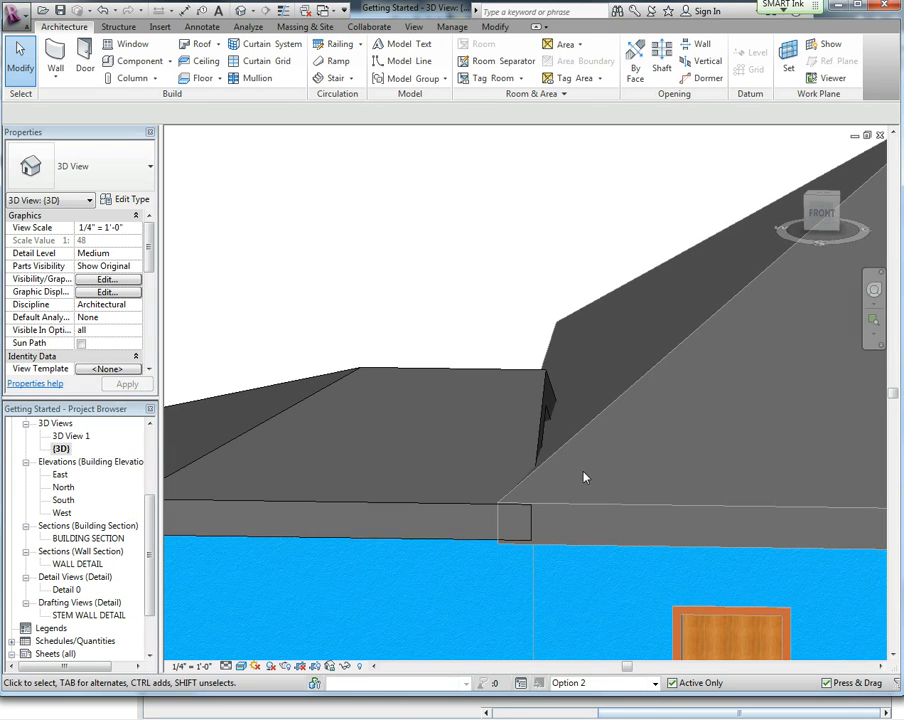
click(530, 371)
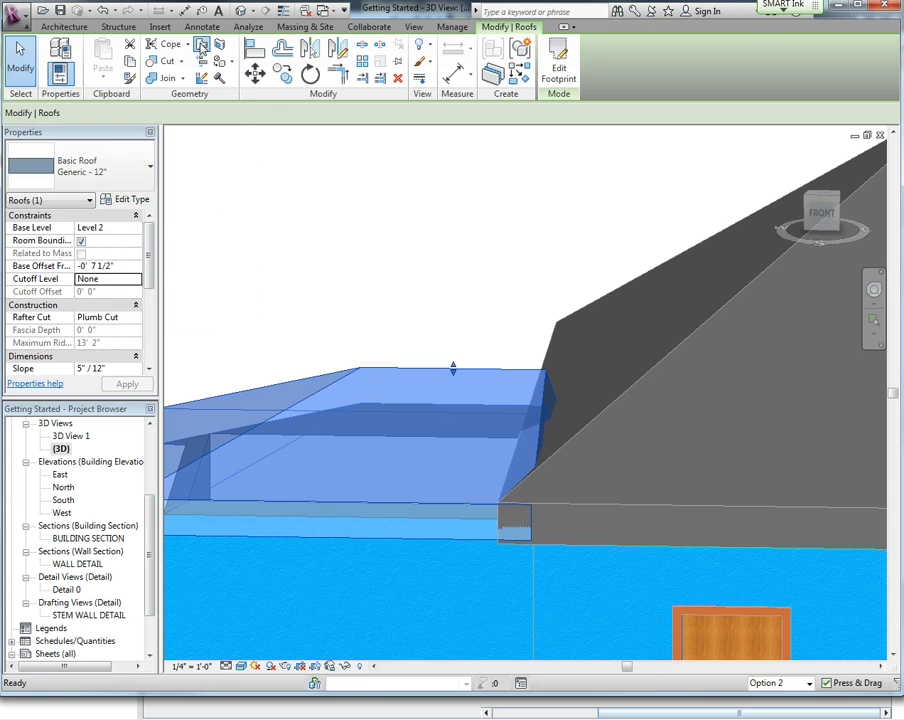
click(201, 47)
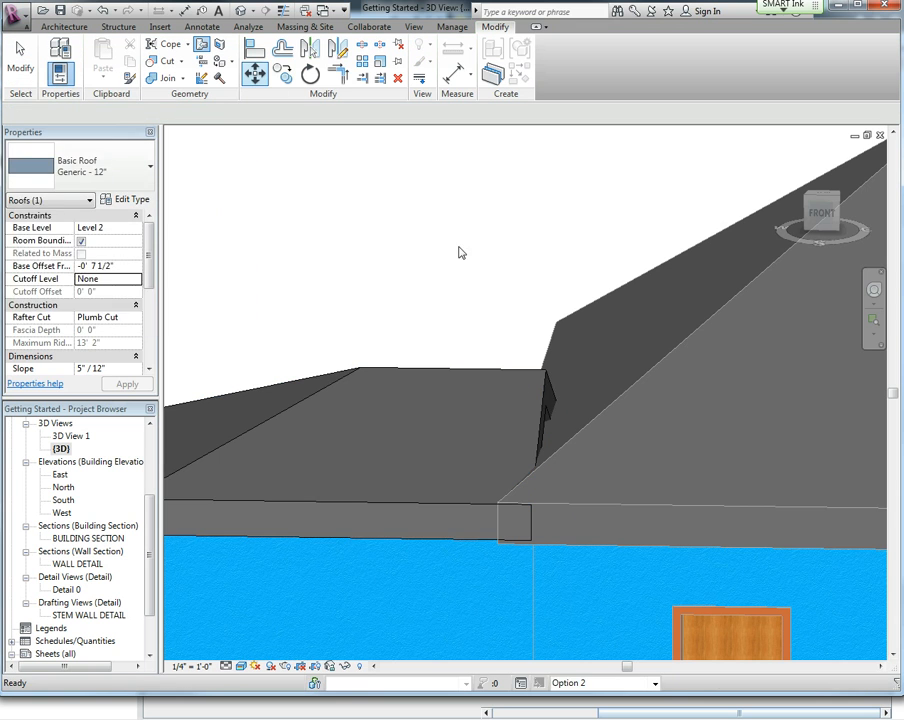
click(541, 405)
shift+middle_drag(541, 405, 655, 370)
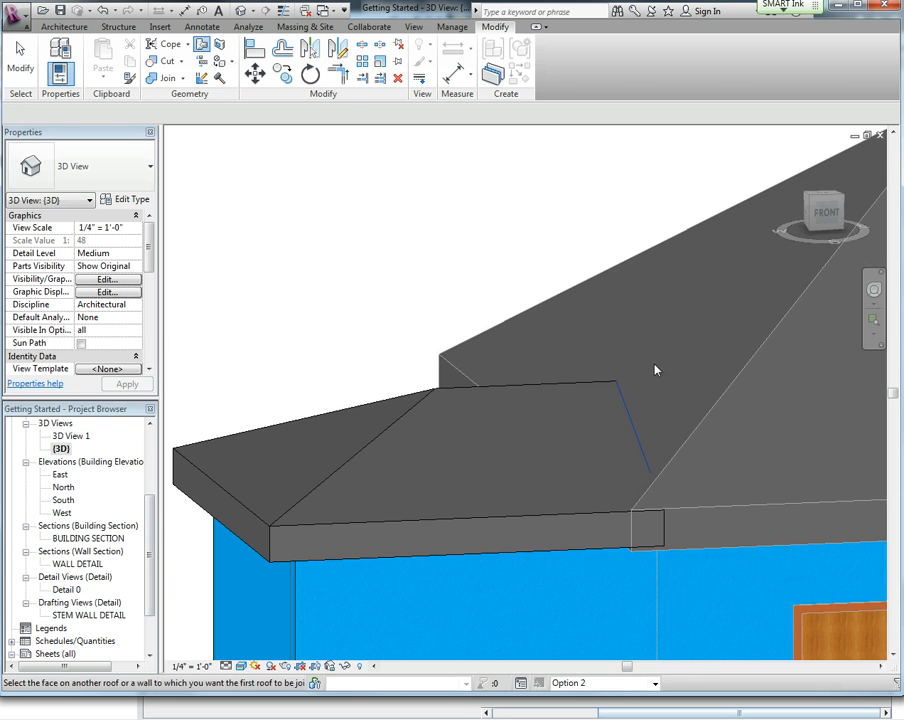
click(755, 358)
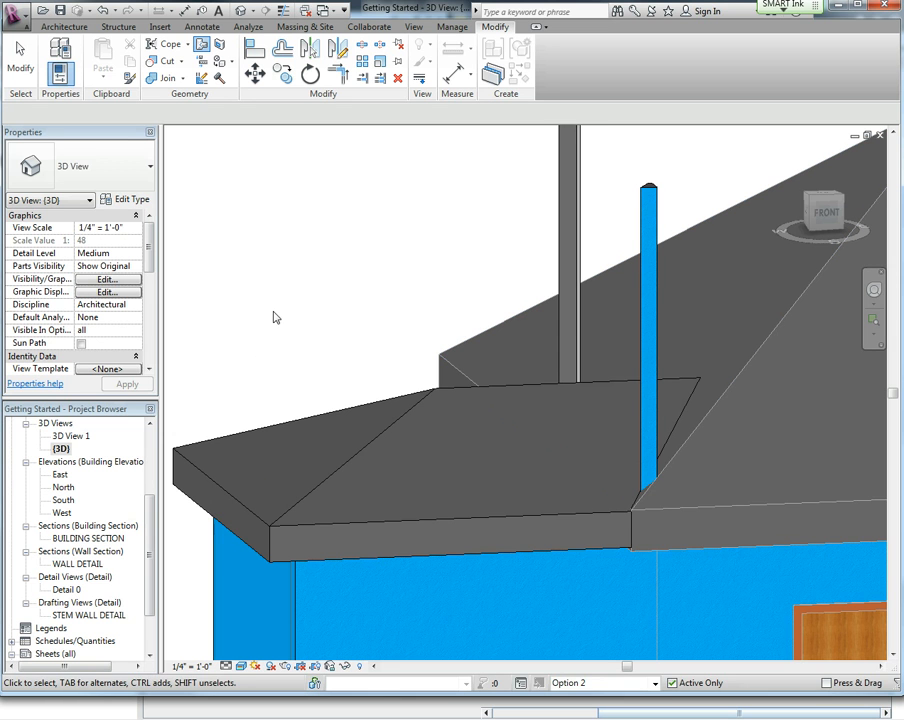
Select the two walls protruding above the roof and attach their tops to the main roof.
shift+middle_drag(446, 494, 514, 593)
scroll(527, 542, down, 6)
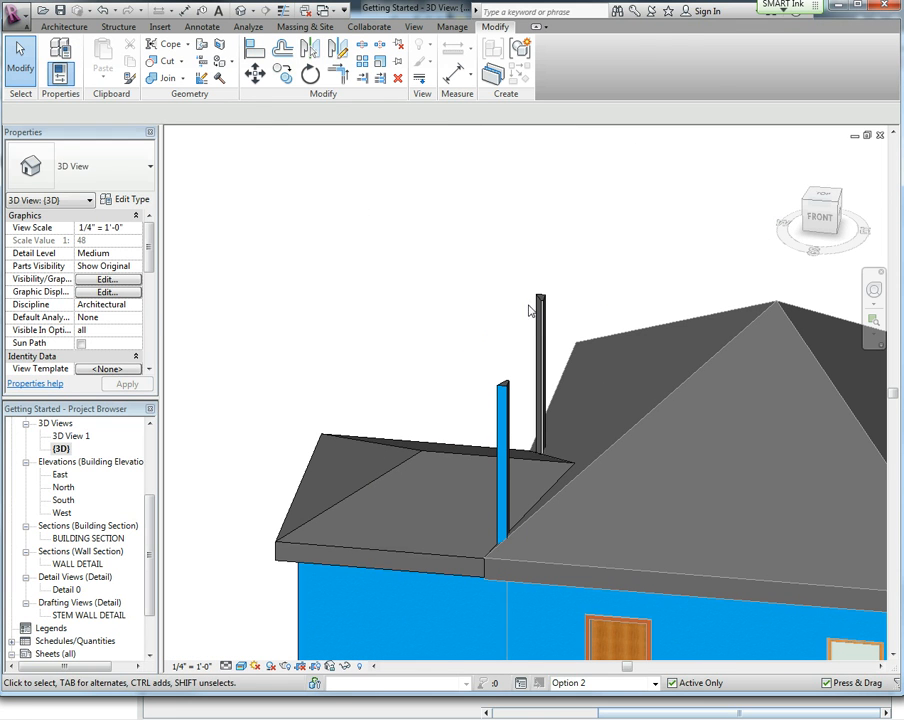
click(548, 338)
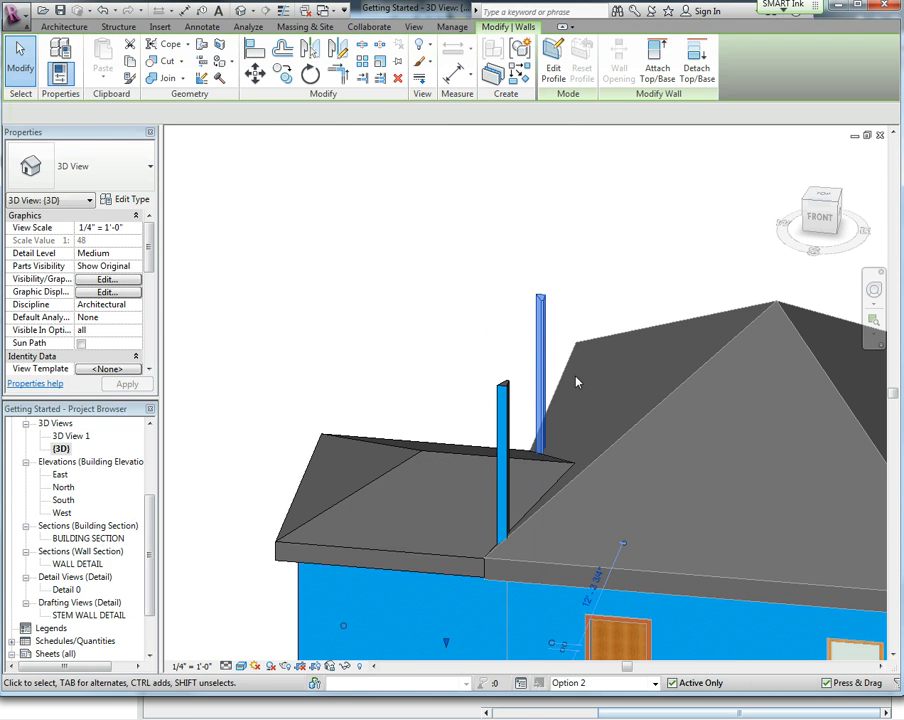
ctrl+click(503, 388)
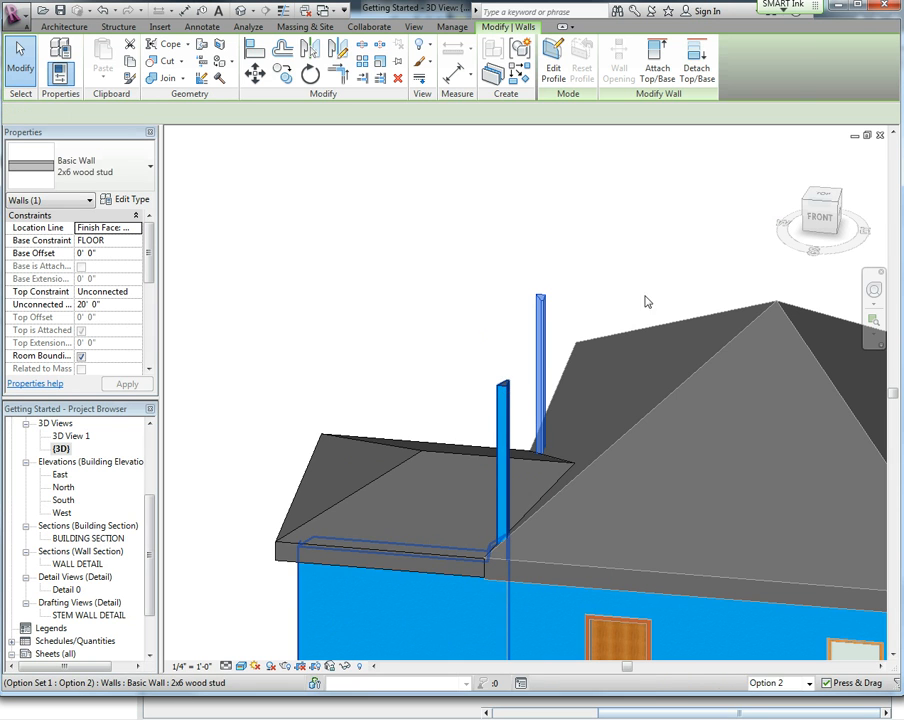
click(657, 62)
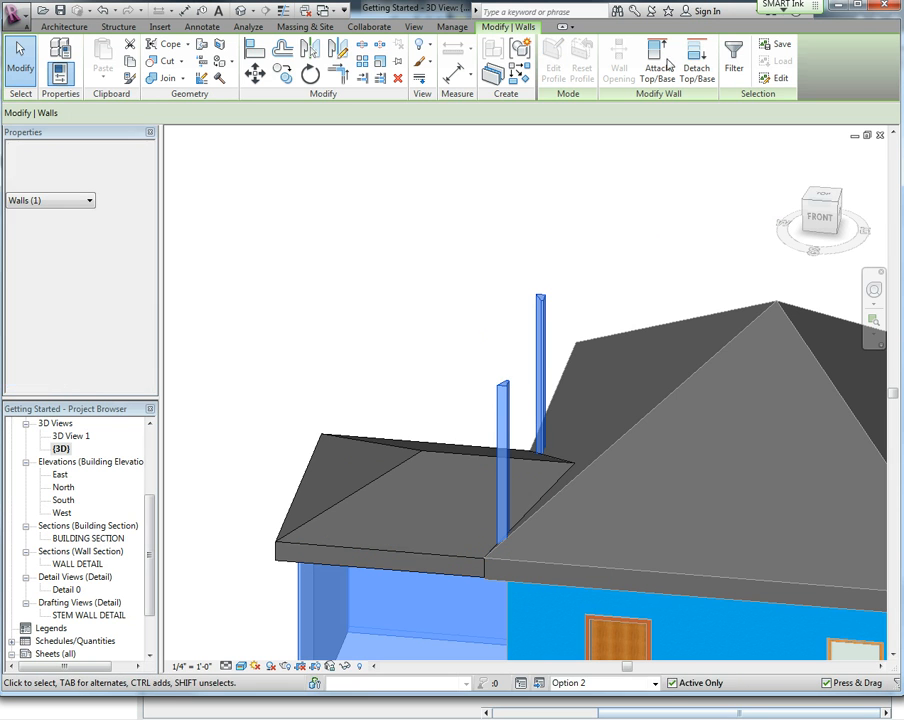
click(696, 368)
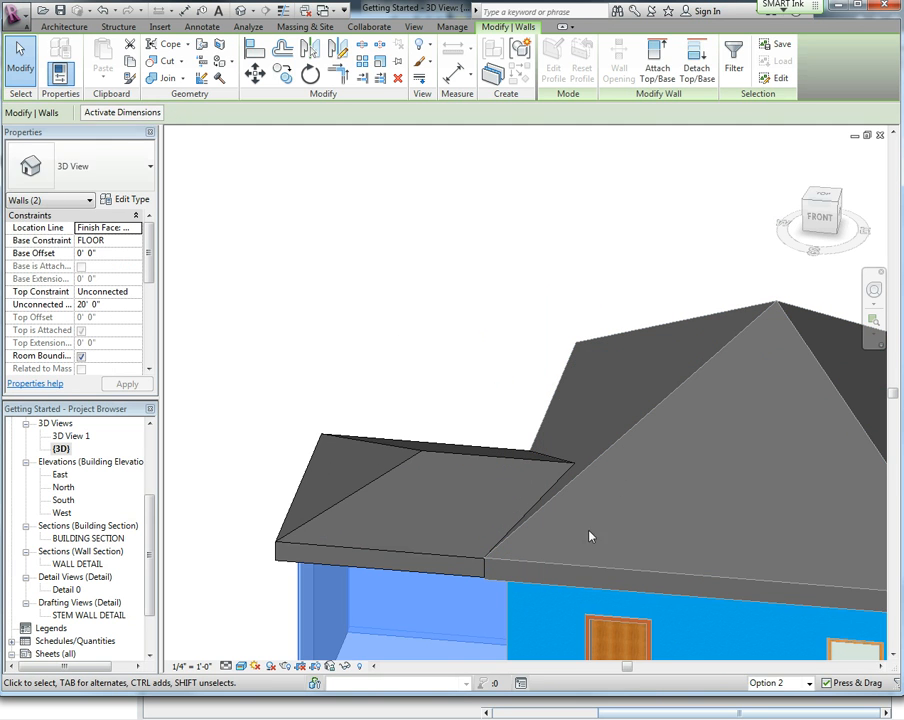
key(Escape)
Orbit around the finished addition in 3D, then return to the FLOOR floor plan.
shift+middle_drag(592, 546, 622, 488)
scroll(741, 539, up, 5)
scroll(737, 541, down, 4)
scroll(737, 541, down, 4)
middle_drag(594, 542, 575, 480)
scroll(520, 585, down, 3)
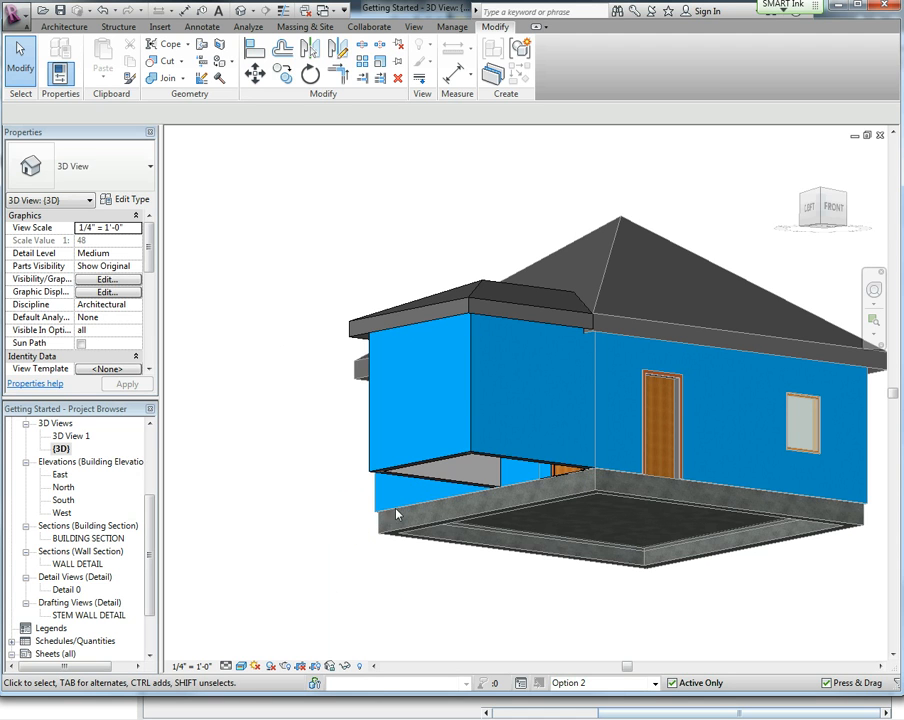
scroll(62, 470, up, 4)
double_click(64, 463)
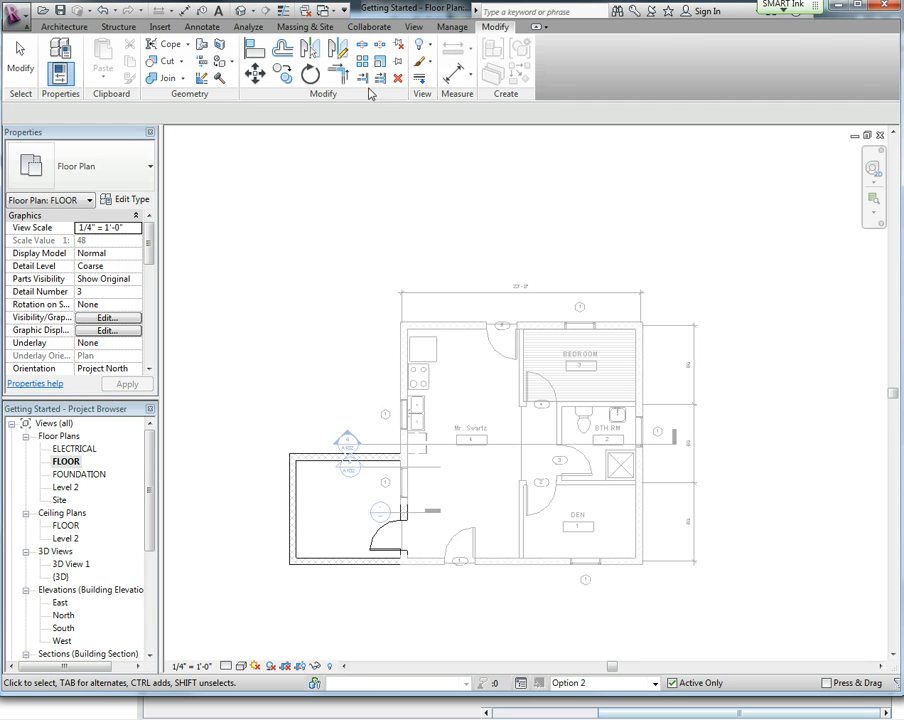
click(63, 27)
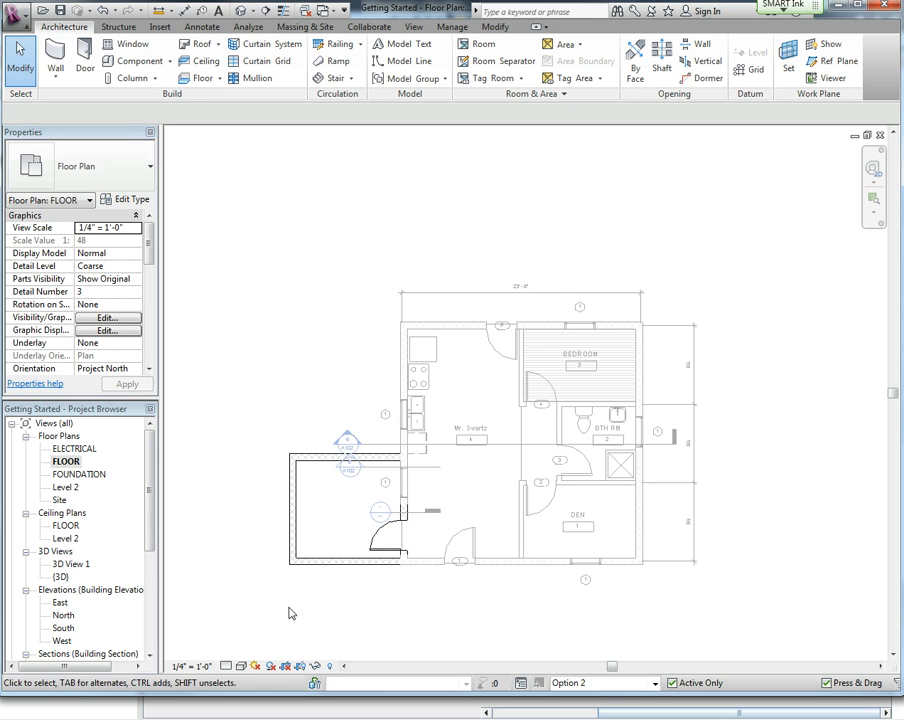
Finish editing Option 2 in the Design Options dialog and close it.
click(452, 27)
click(551, 60)
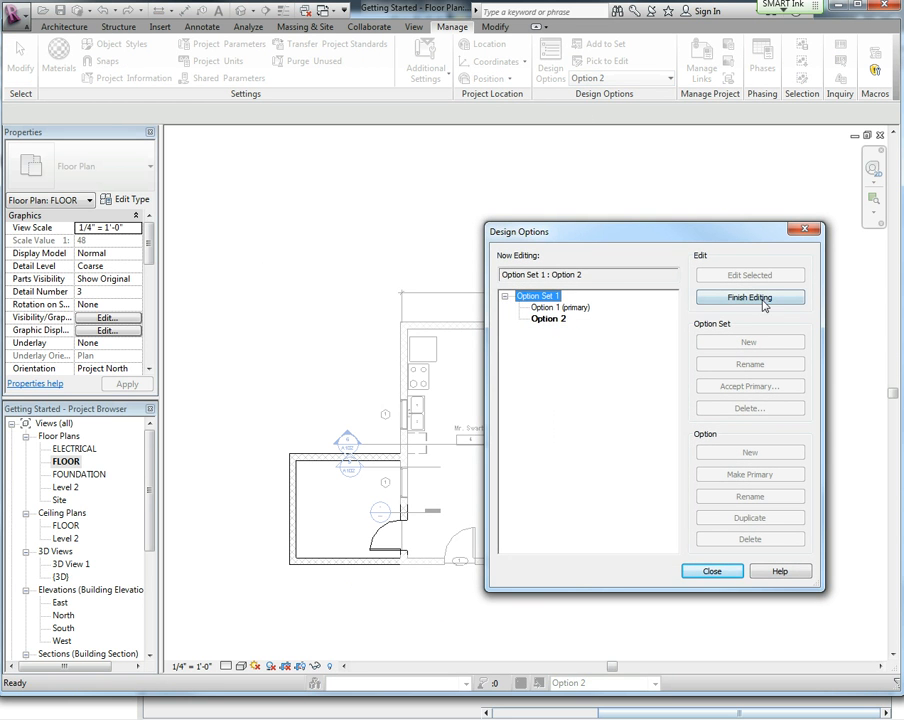
click(760, 300)
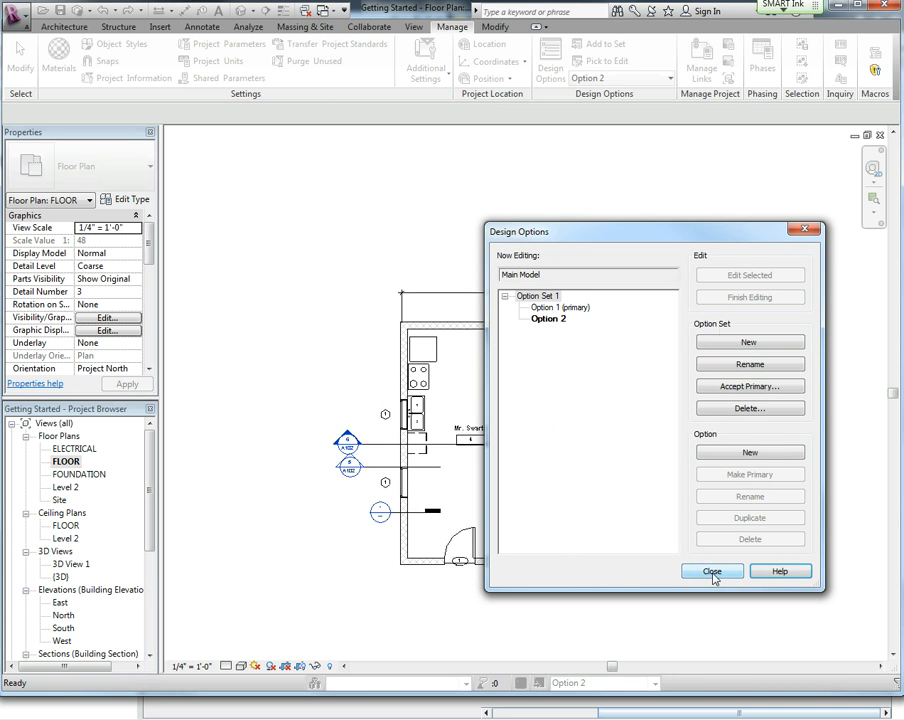
drag(700, 233, 663, 226)
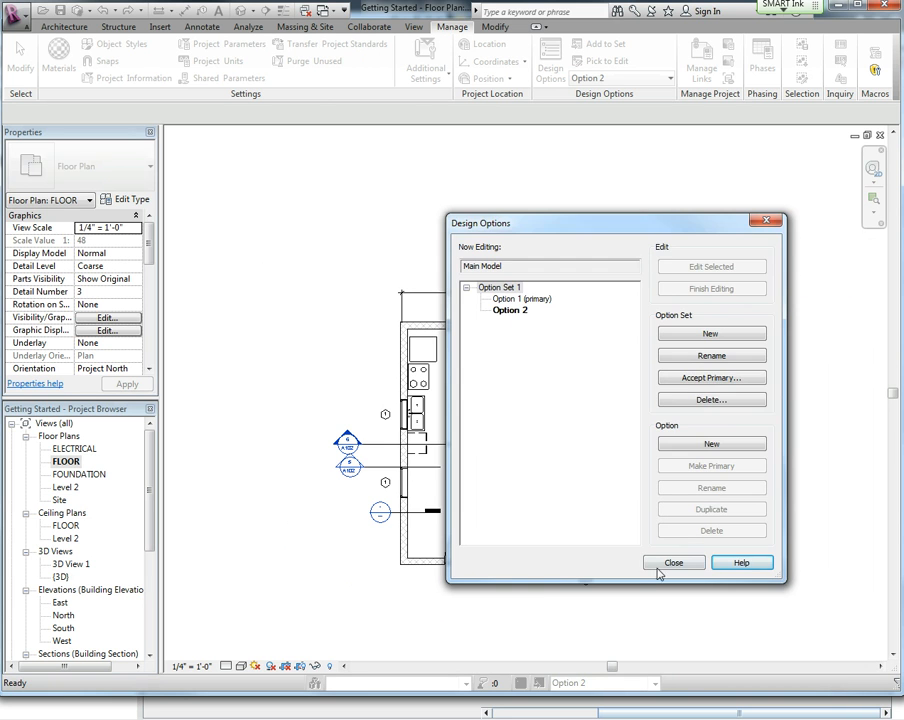
key(Escape)
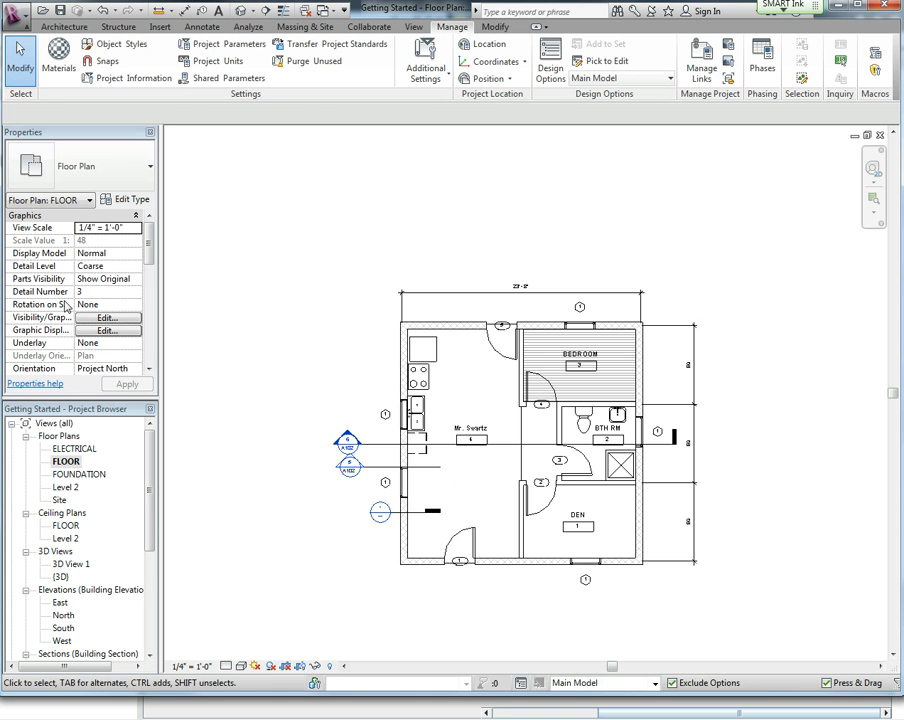
Duplicate the FLOOR floor plan view without detailing.
click(70, 463)
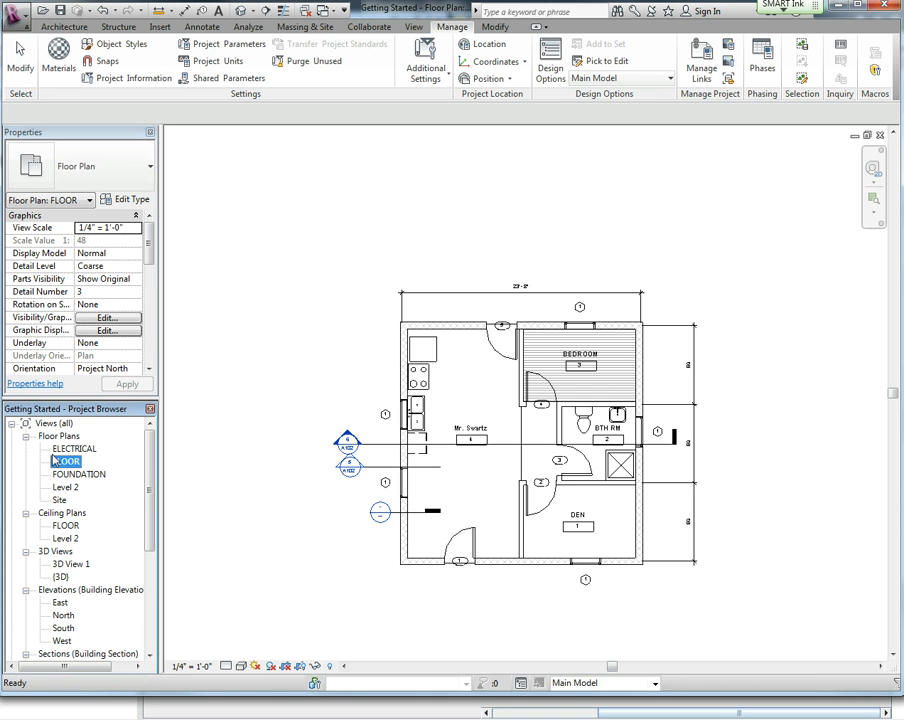
right_click(61, 466)
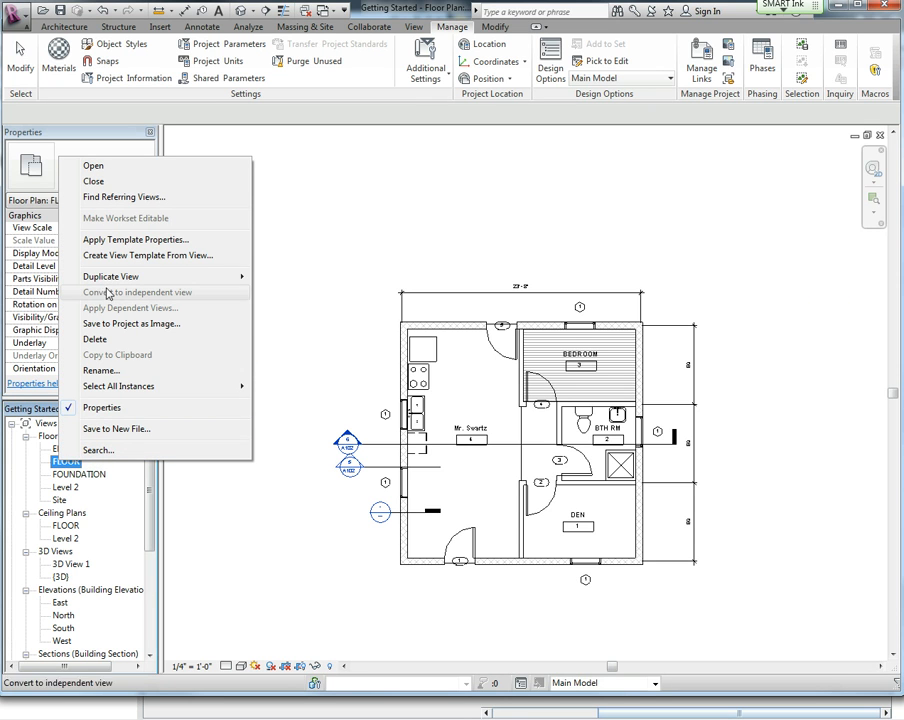
mouse_move(184, 284)
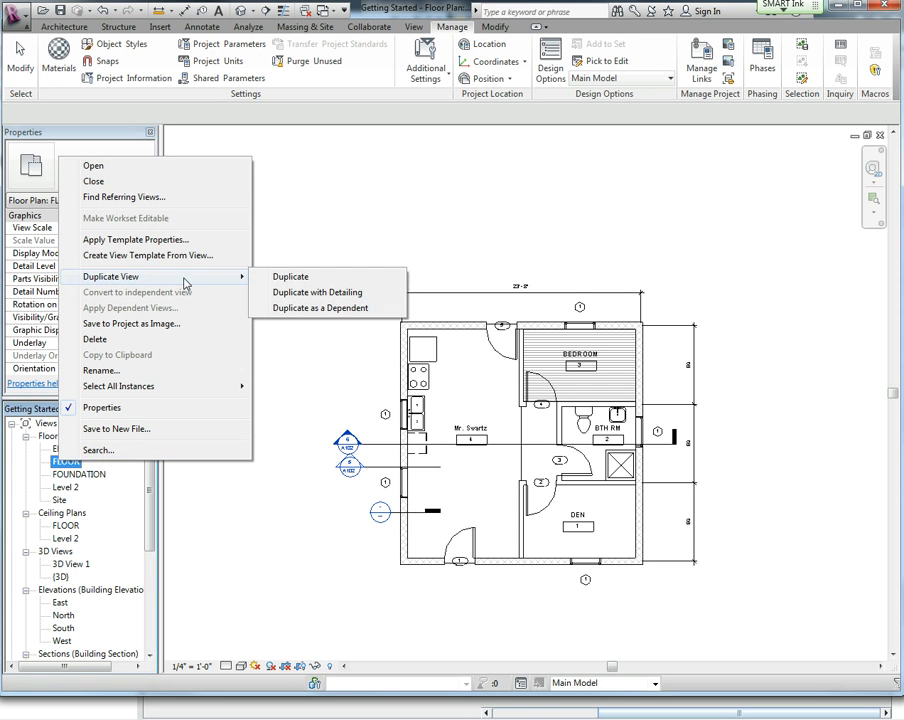
click(314, 286)
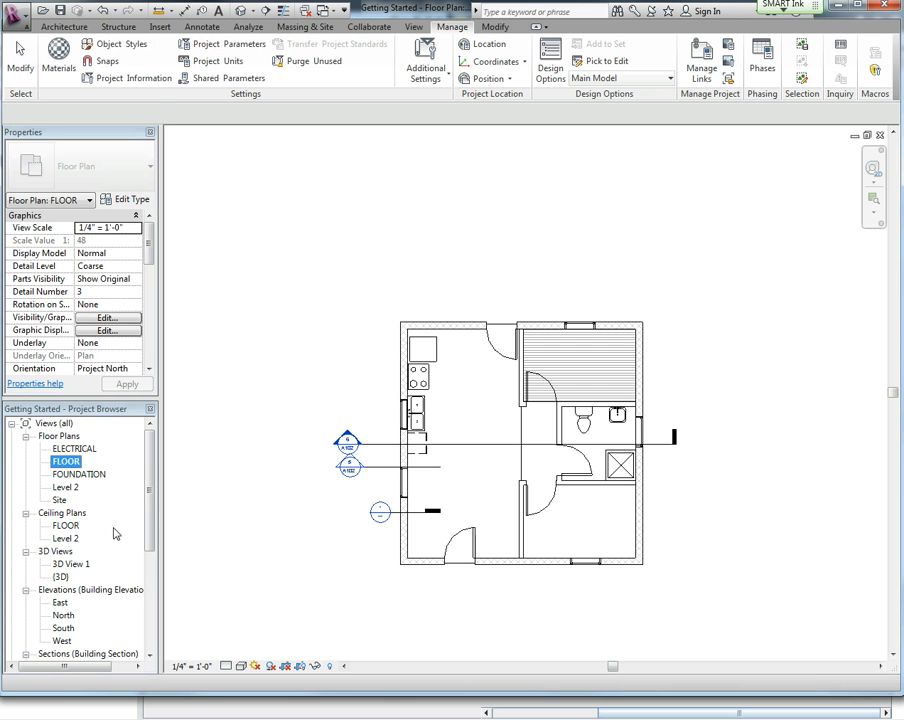
Rename the duplicated floor plan view to option 1.
click(82, 449)
right_click(78, 450)
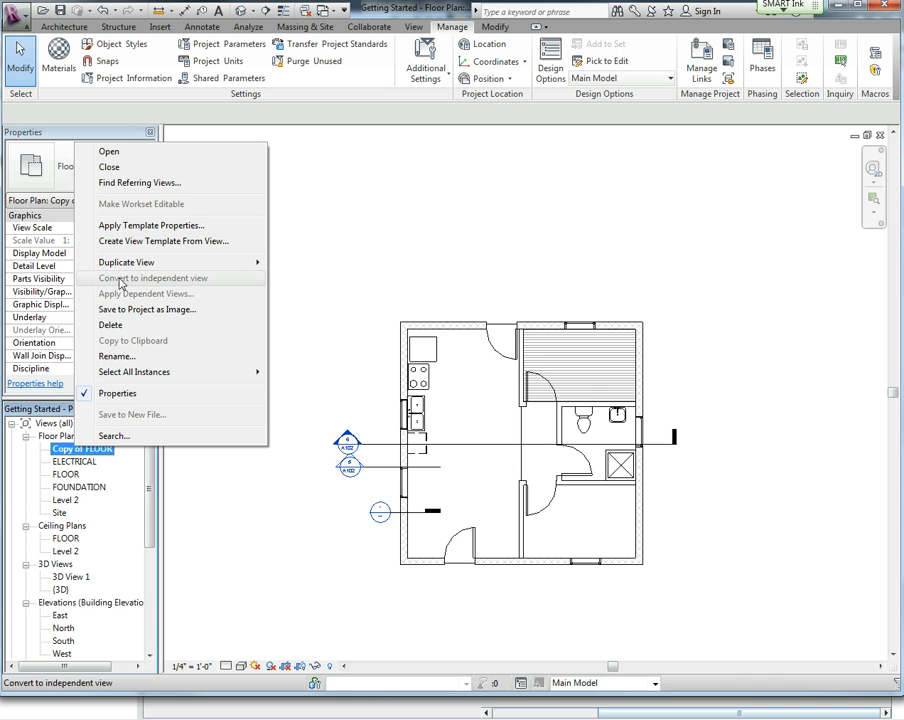
click(114, 355)
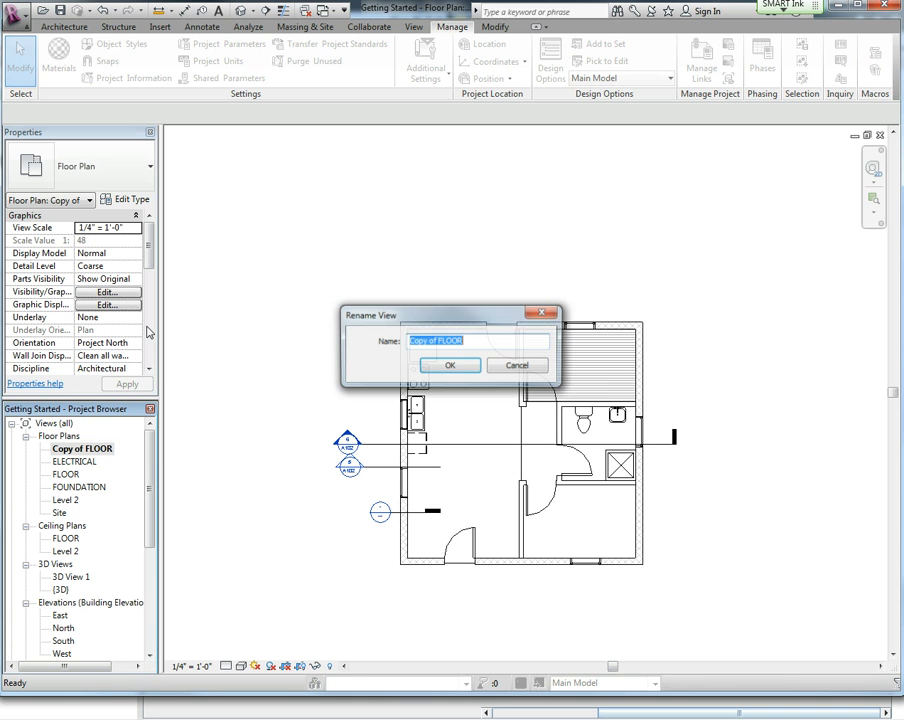
text(0)
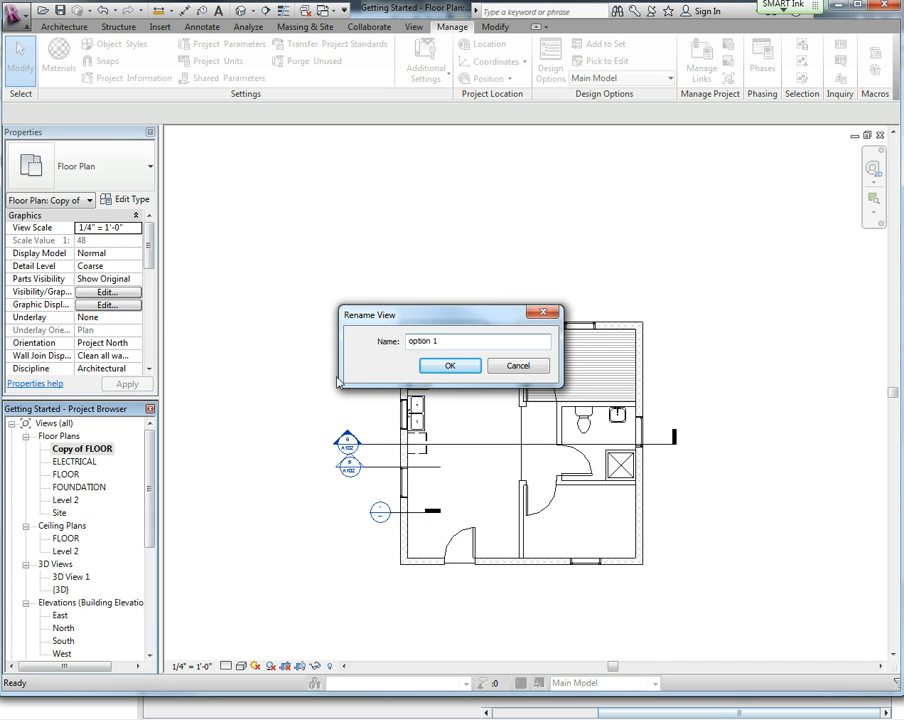
click(450, 366)
Duplicate the option 1 floor plan view without detailing.
click(68, 500)
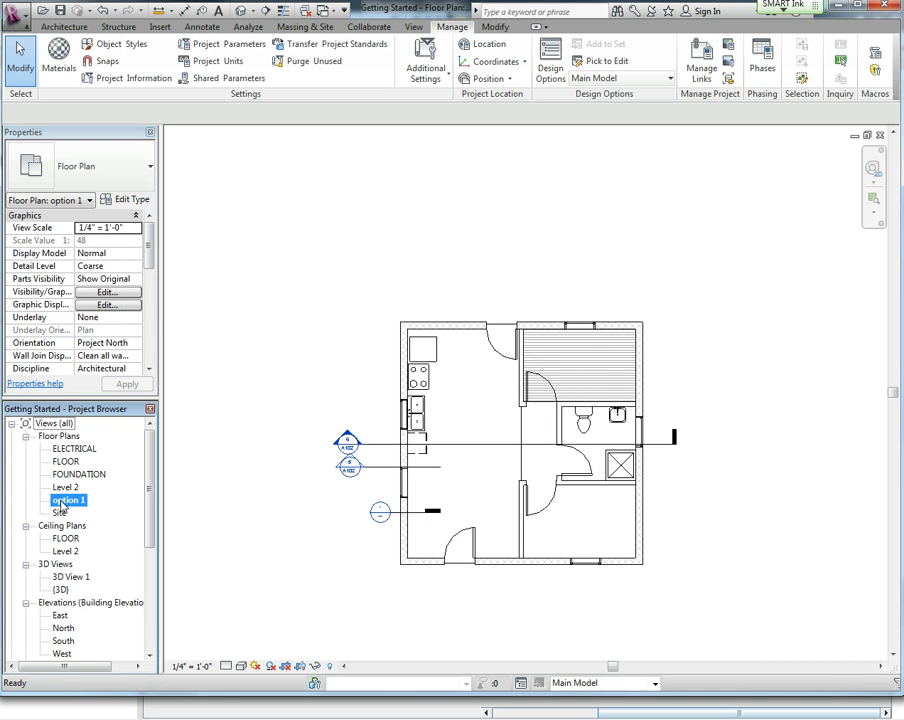
right_click(66, 502)
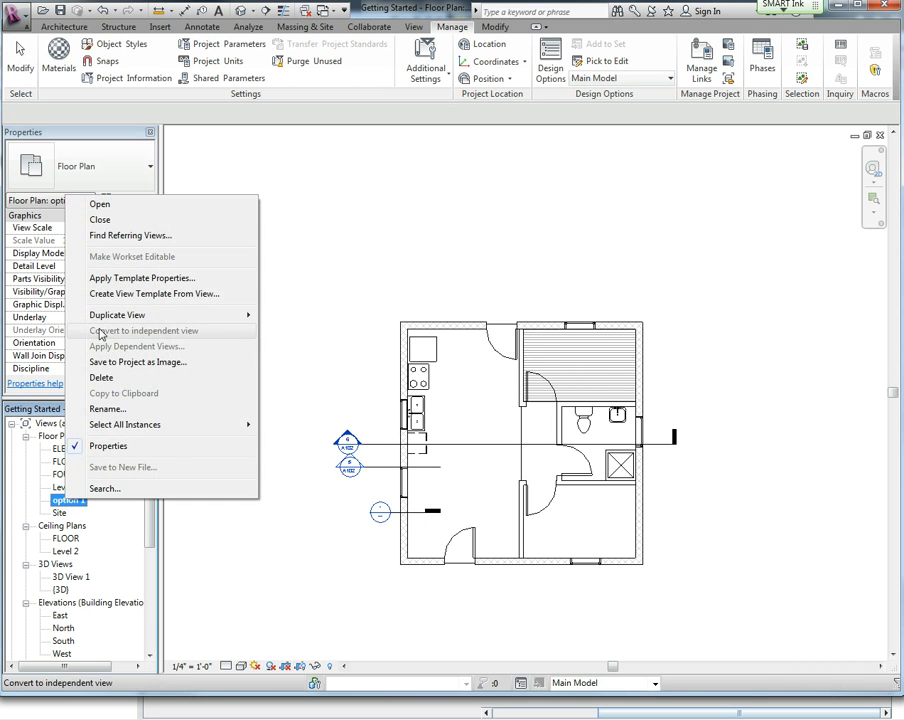
mouse_move(156, 318)
click(298, 315)
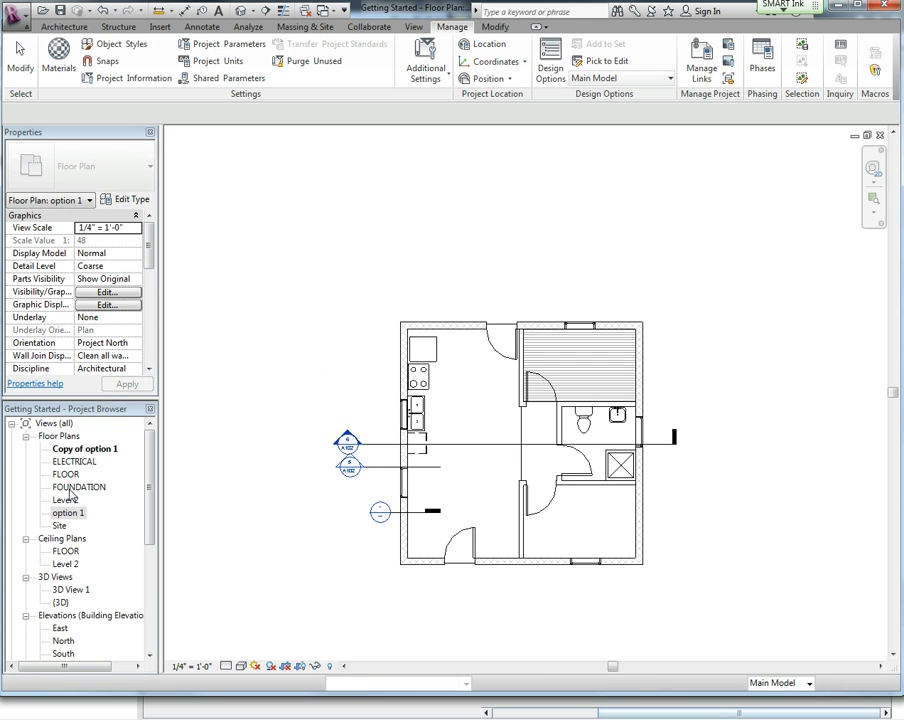
Rename the new copy of option 1 to option 2.
right_click(78, 452)
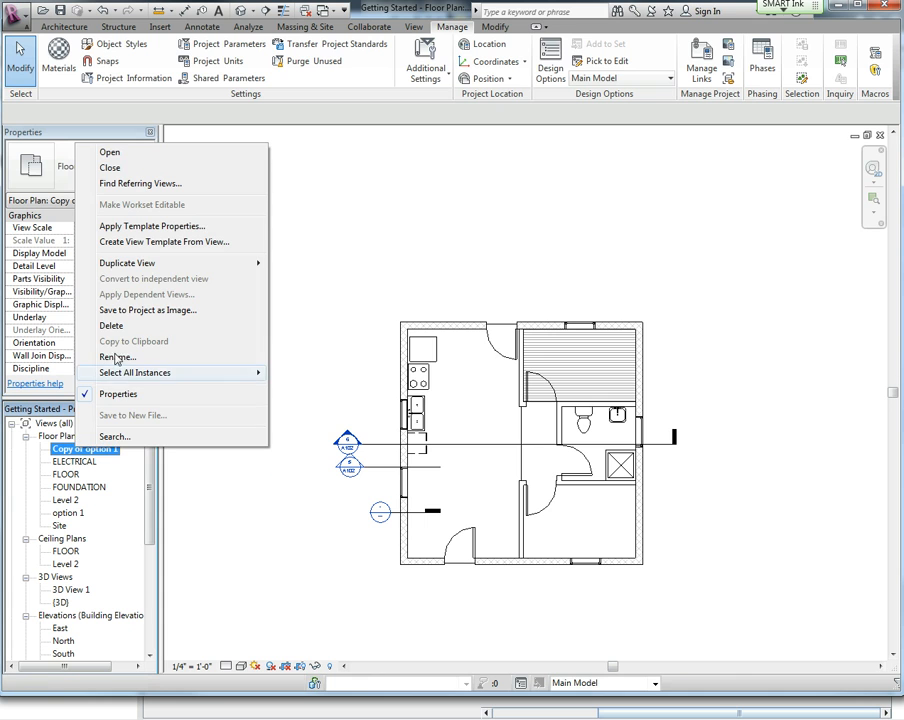
click(170, 353)
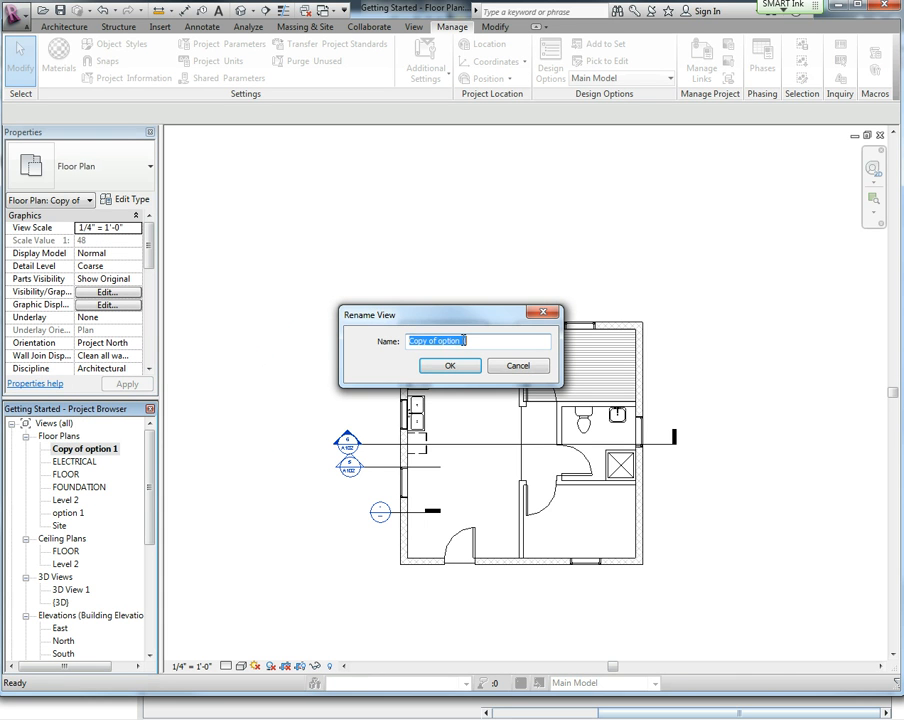
click(433, 340)
drag(433, 340, 409, 341)
key(Delete)
text(2)
click(449, 365)
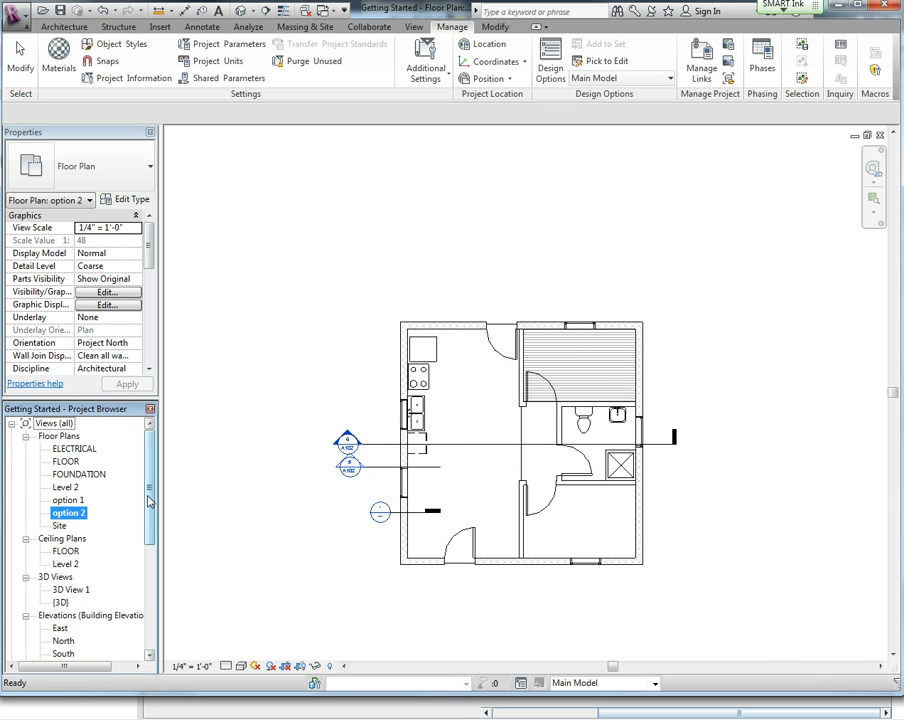
In the option 2 view's Visibility/Graphics design options, set Option Set 1 to display Option 2 and apply.
click(70, 500)
double_click(74, 502)
click(73, 514)
click(72, 502)
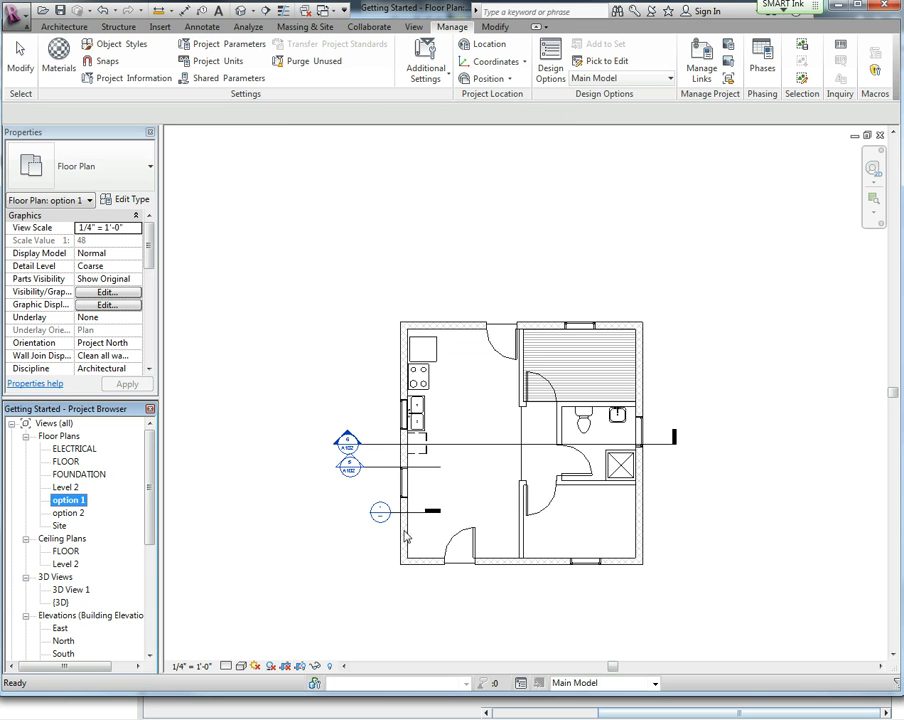
click(68, 512)
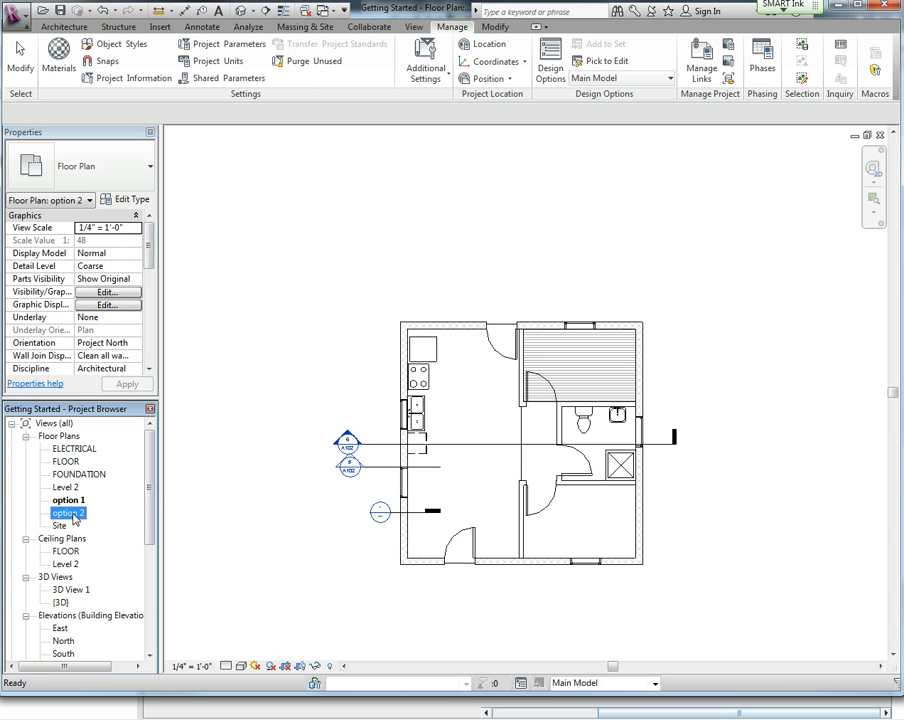
double_click(70, 513)
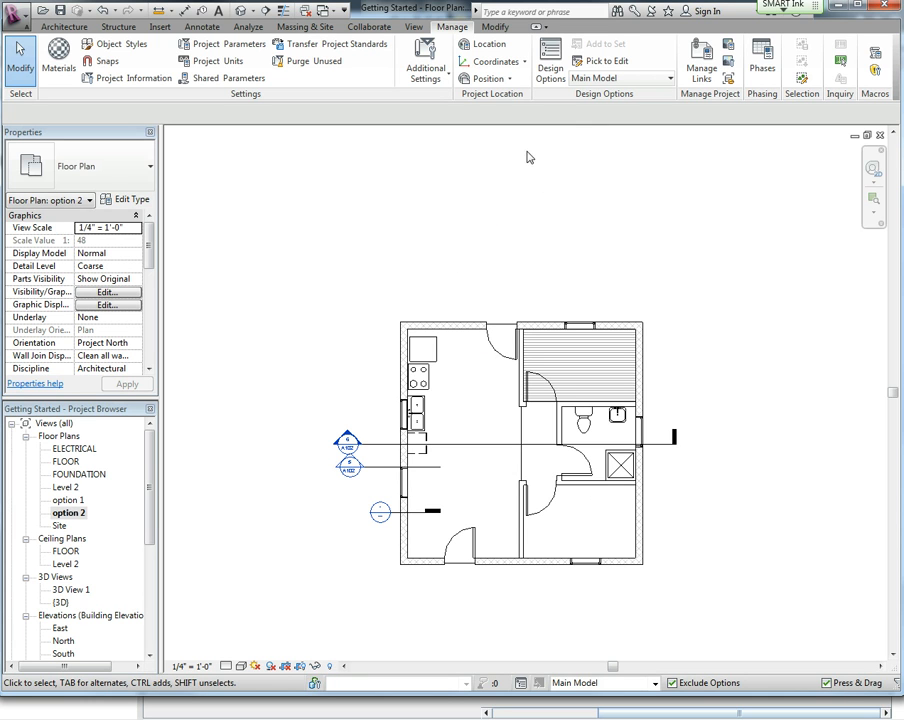
key(v)
key(g)
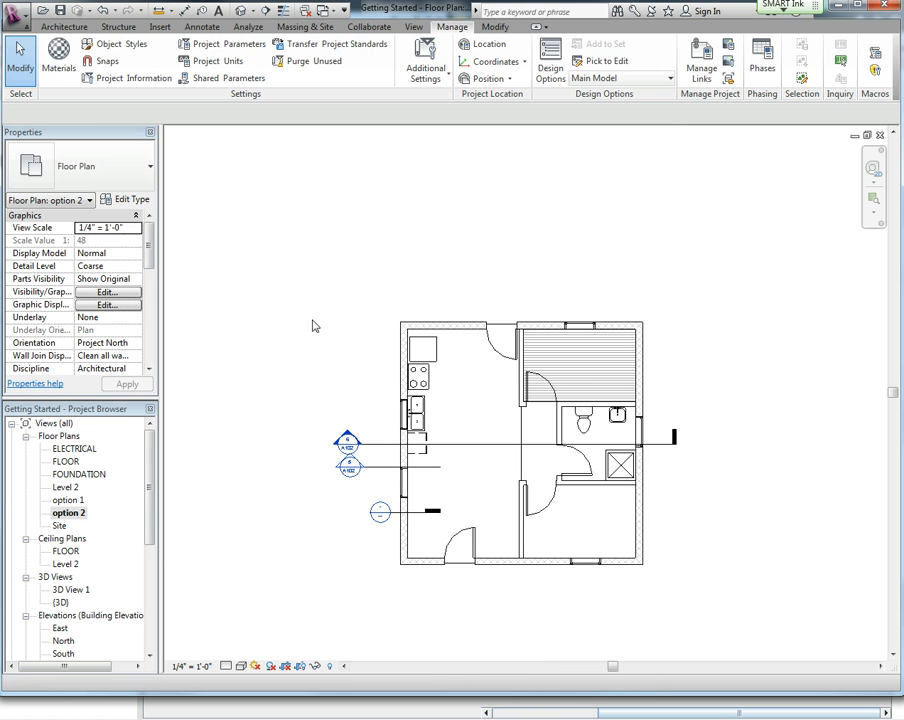
mouse_move(352, 141)
mouse_down()
mouse_move(359, 151)
mouse_move(343, 152)
mouse_up()
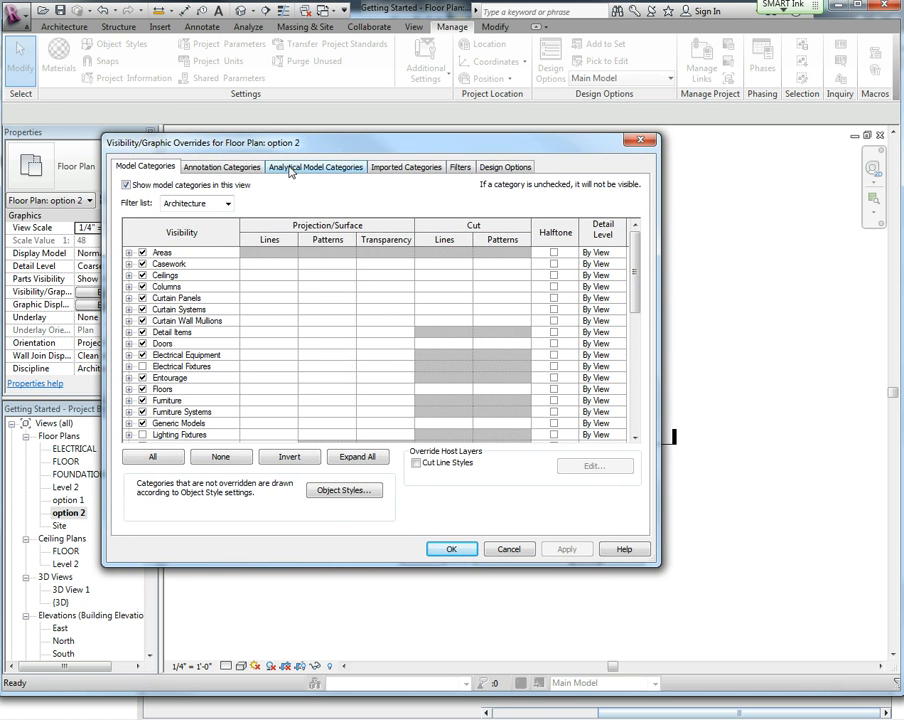
click(505, 169)
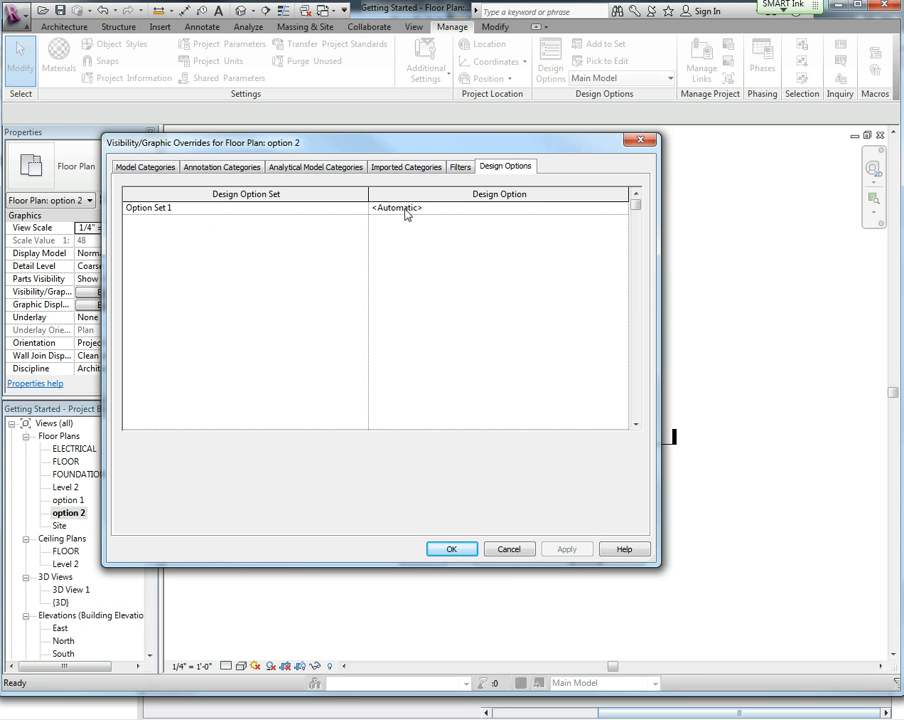
click(603, 212)
click(621, 210)
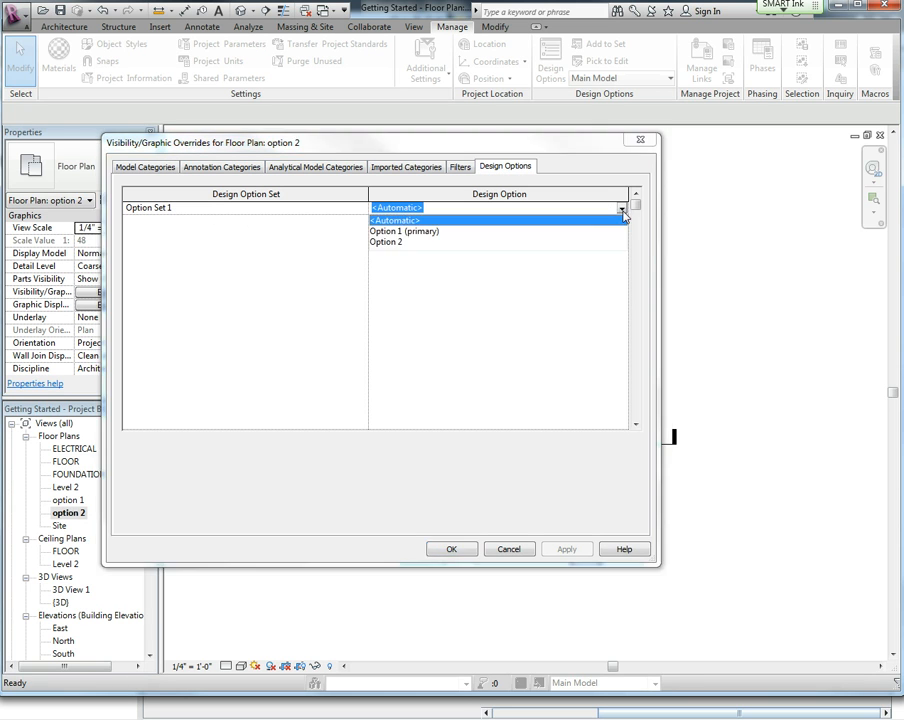
click(390, 243)
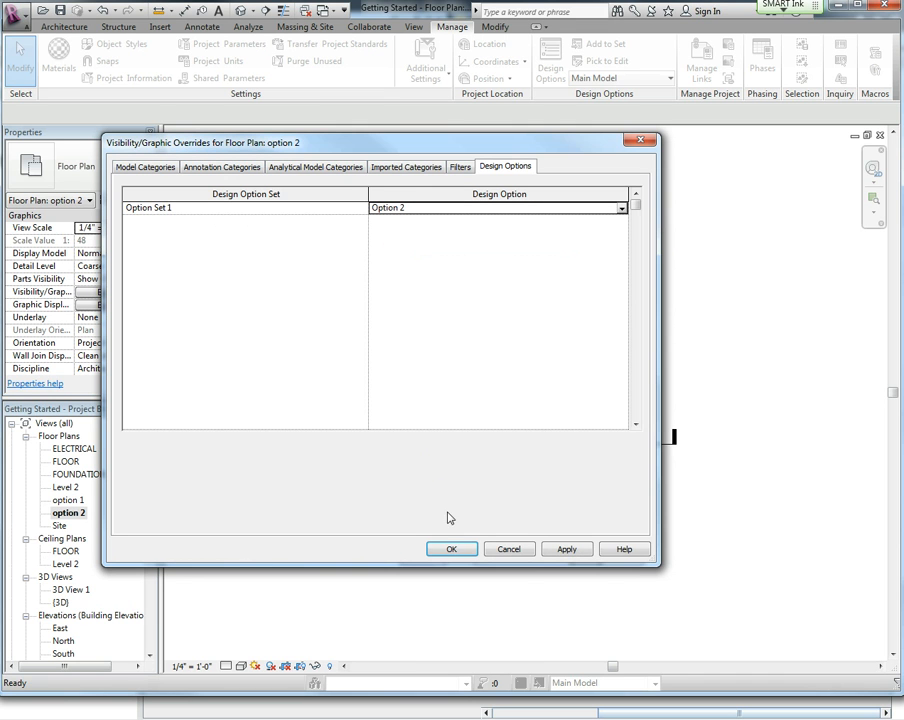
click(557, 551)
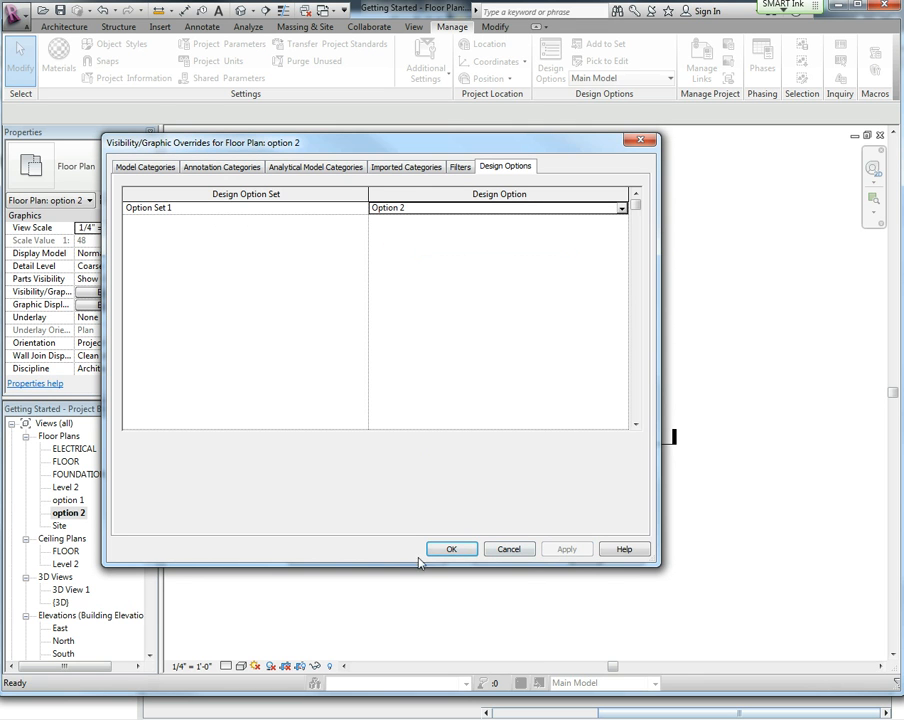
click(451, 551)
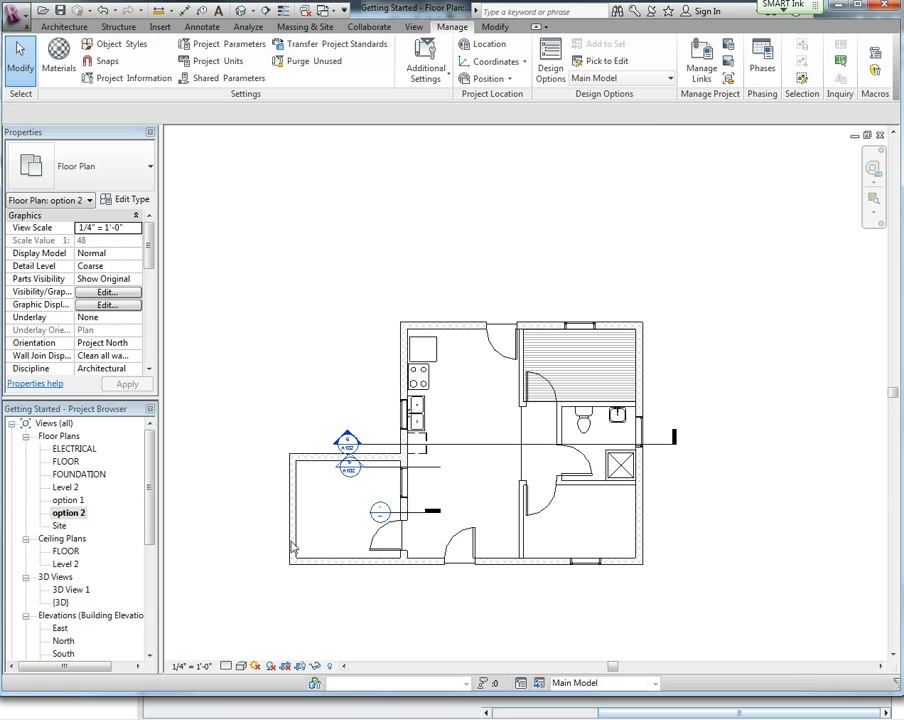
Make Option 2 the primary design option and dismiss the warning.
click(70, 512)
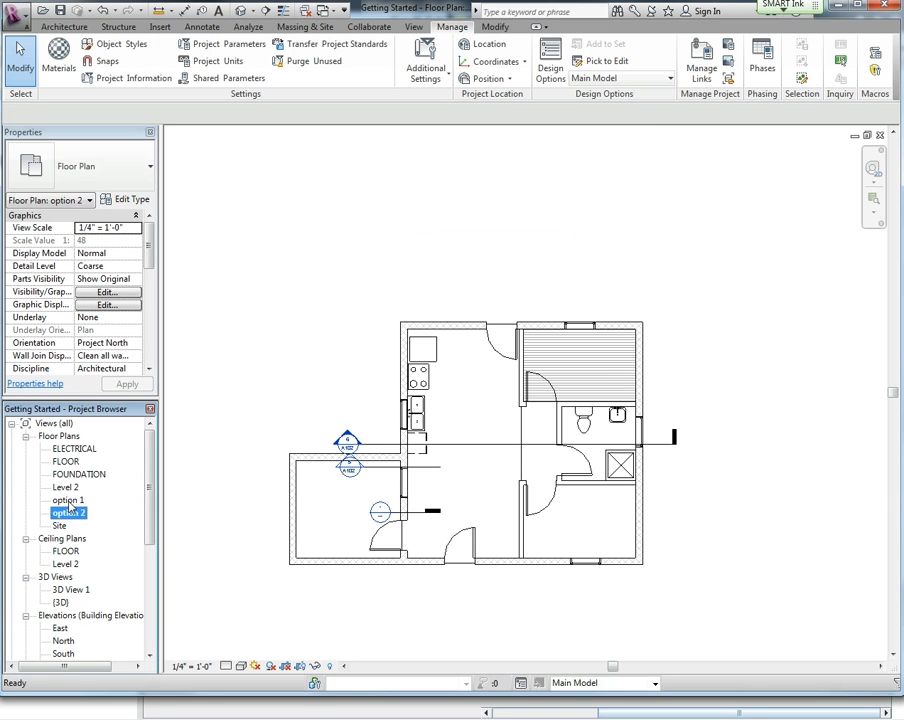
double_click(69, 500)
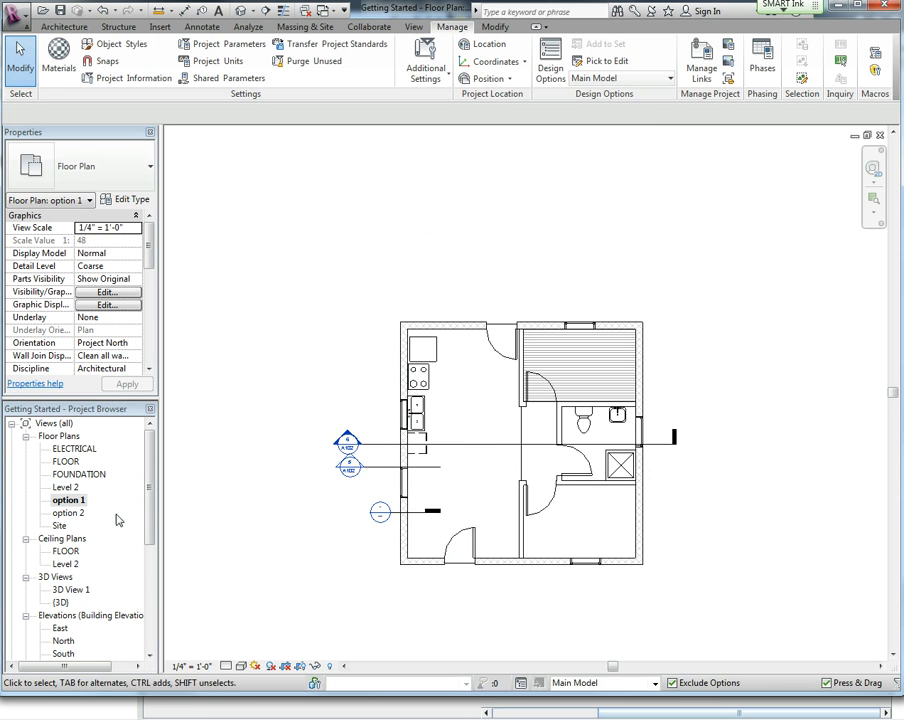
click(551, 60)
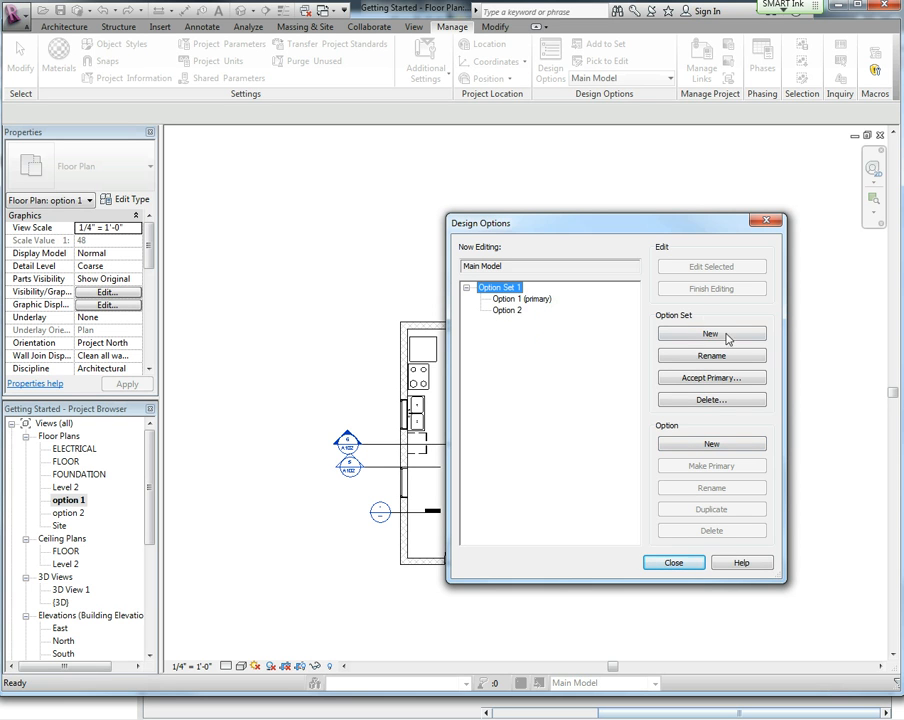
click(510, 311)
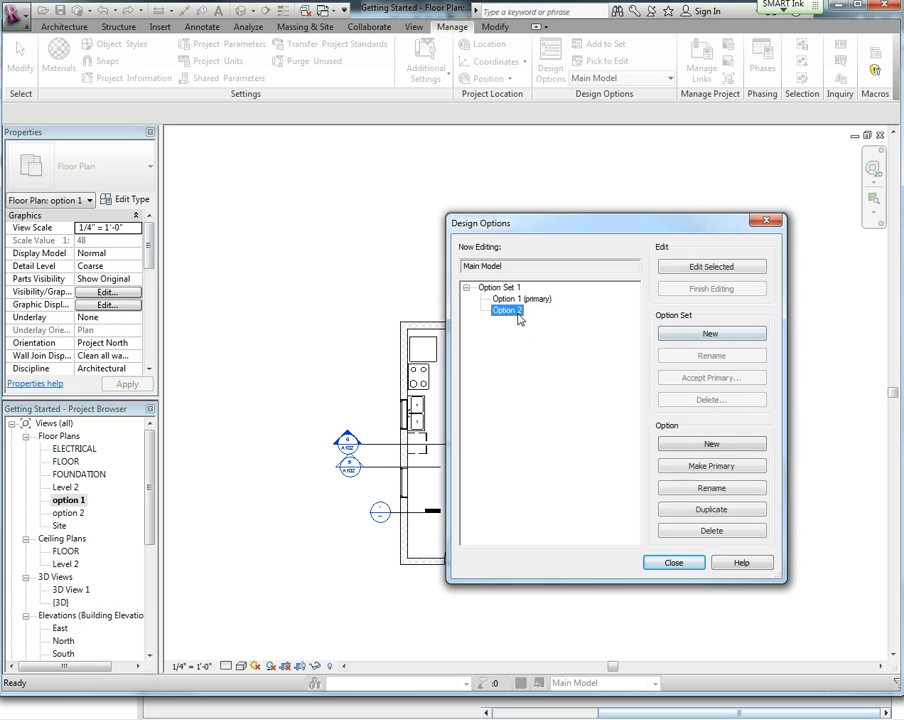
click(722, 467)
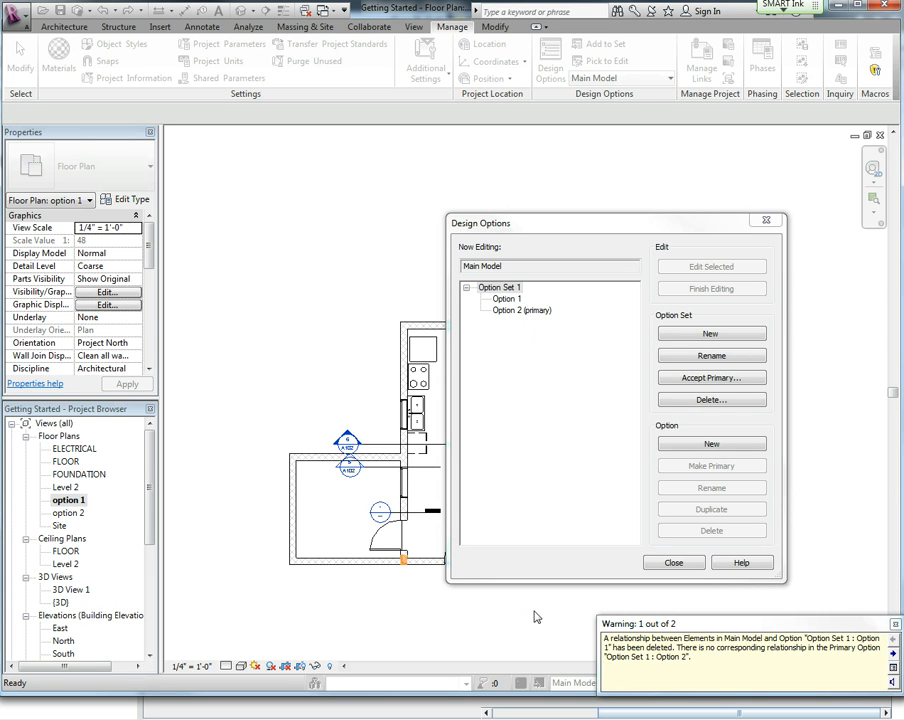
click(896, 624)
Make Option 1 the primary design option again and close the Design Options dialog.
click(506, 298)
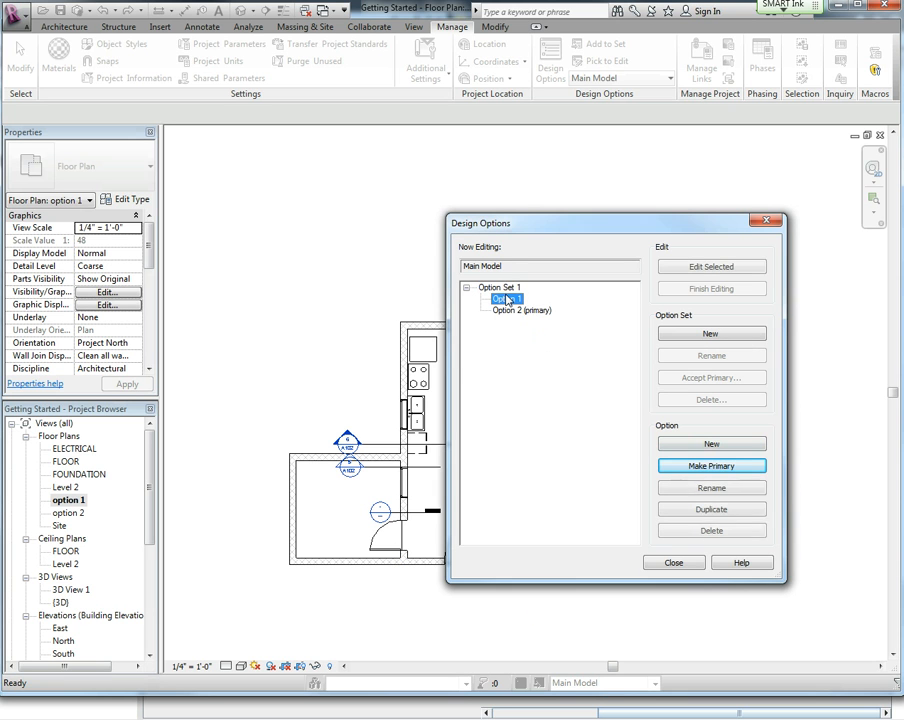
click(718, 467)
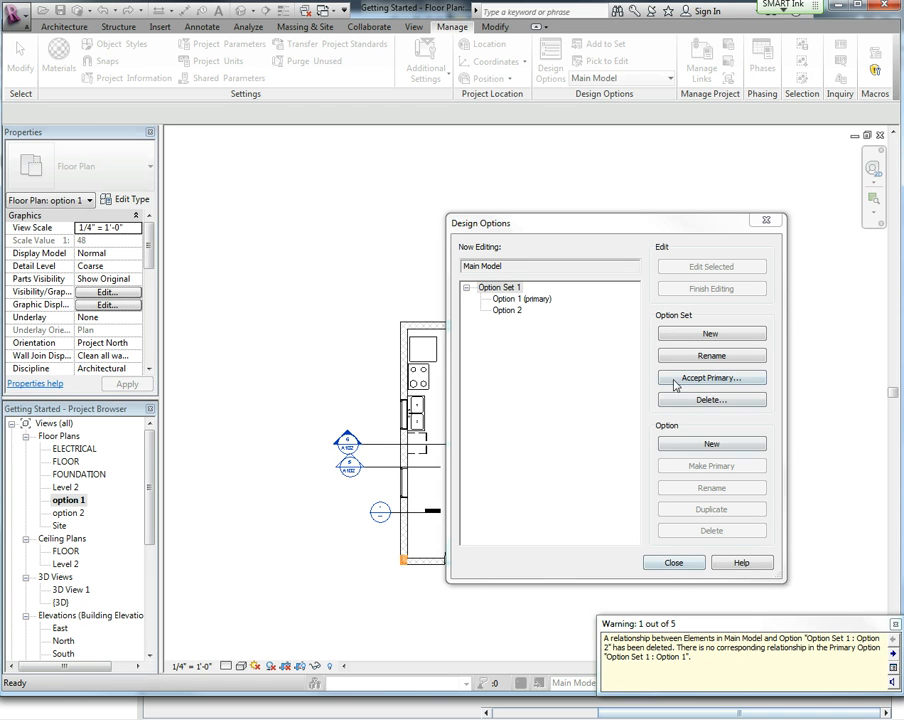
click(668, 563)
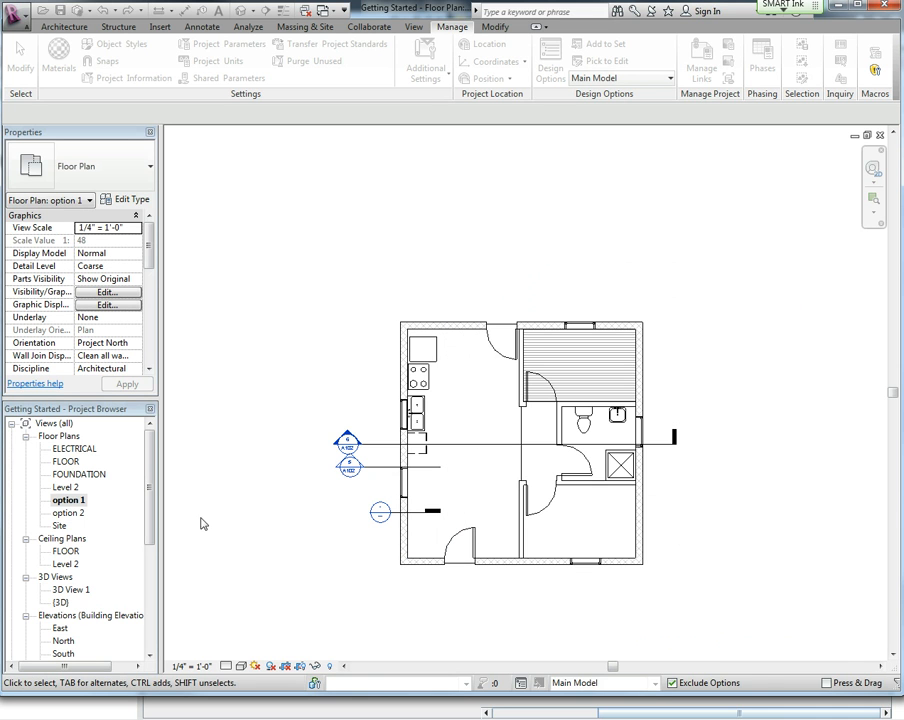
Switch between the option 2, option 1, FLOOR and ELECTRICAL plan views to compare them.
double_click(84, 512)
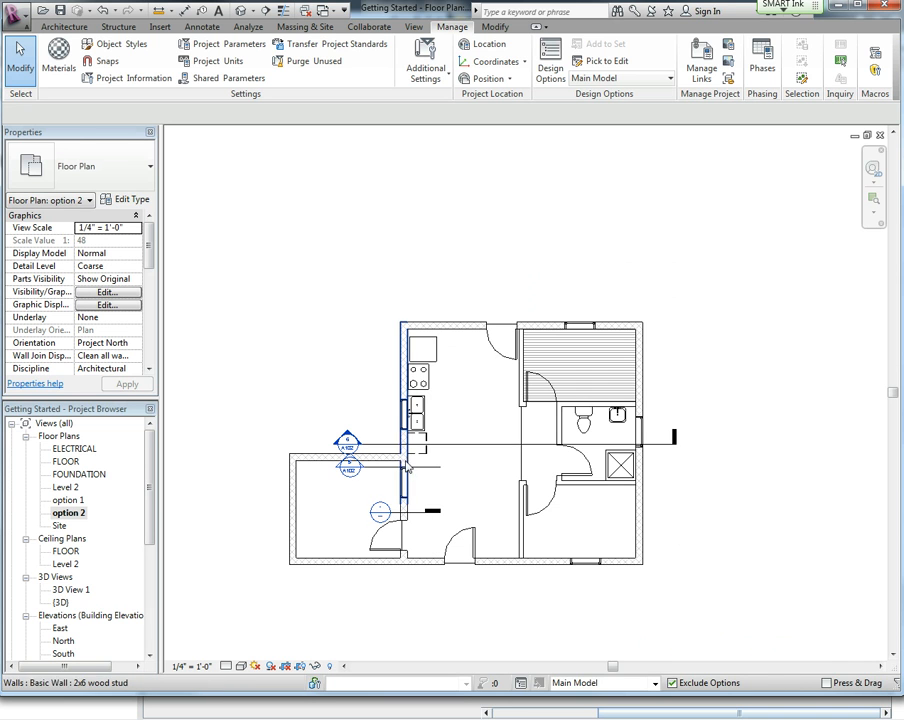
double_click(67, 500)
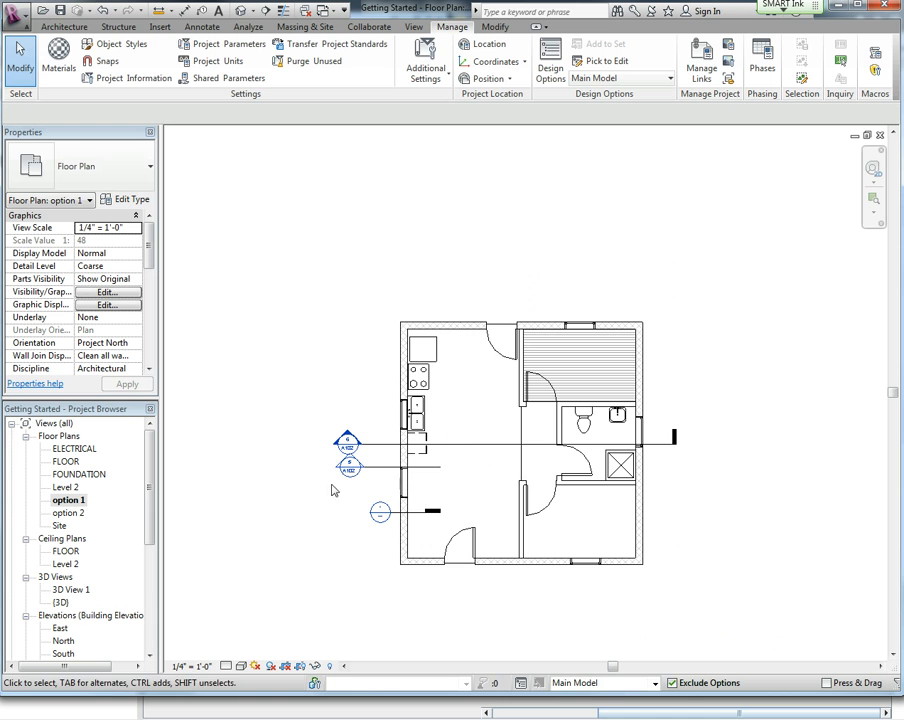
double_click(58, 462)
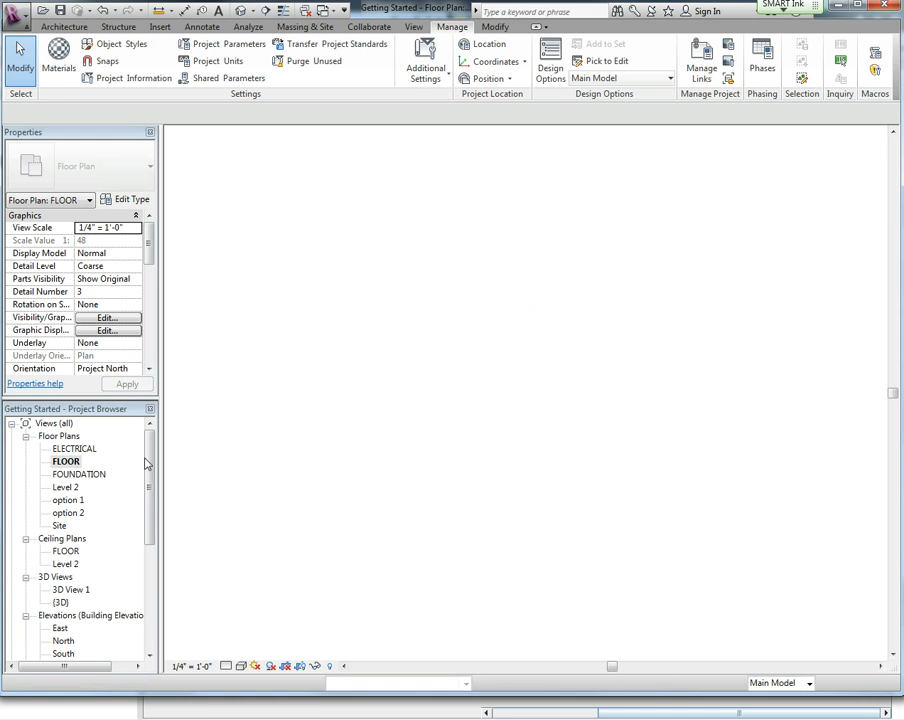
double_click(78, 449)
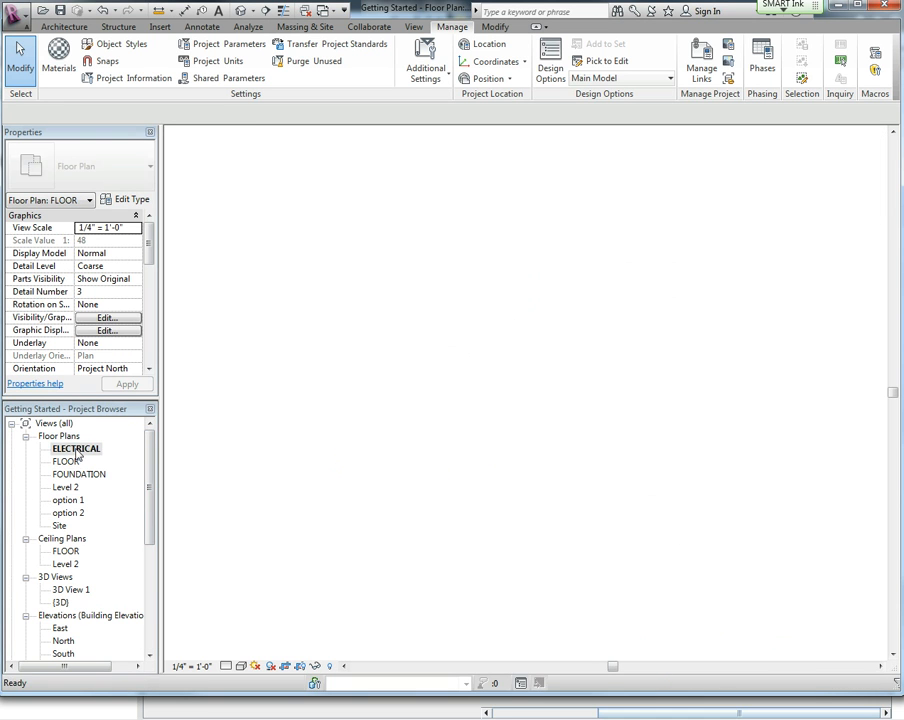
double_click(68, 513)
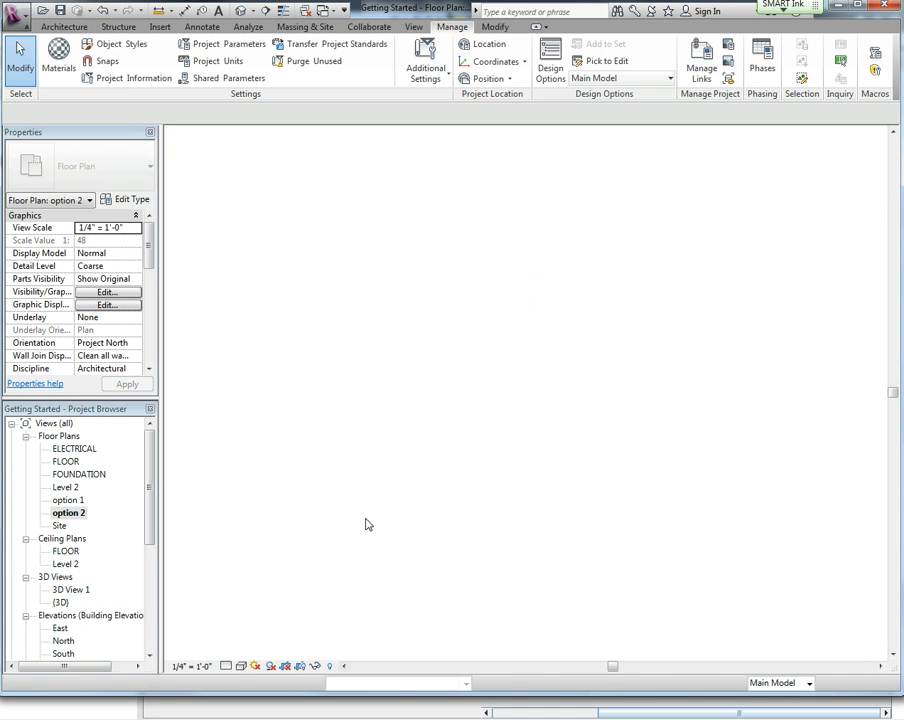